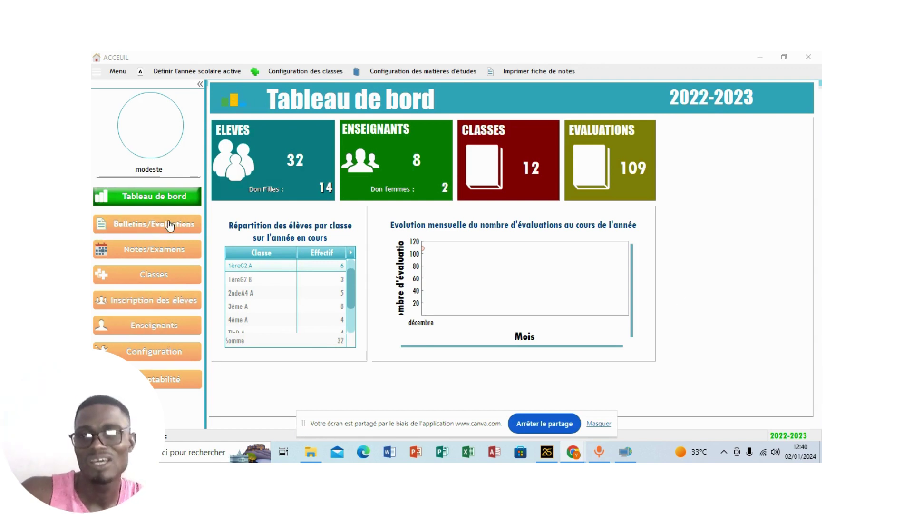
Step: Open the student list of class 1èreG2 A, review its printable version, and close the preview
{"action": "left_click", "coordinate": [157, 281]}
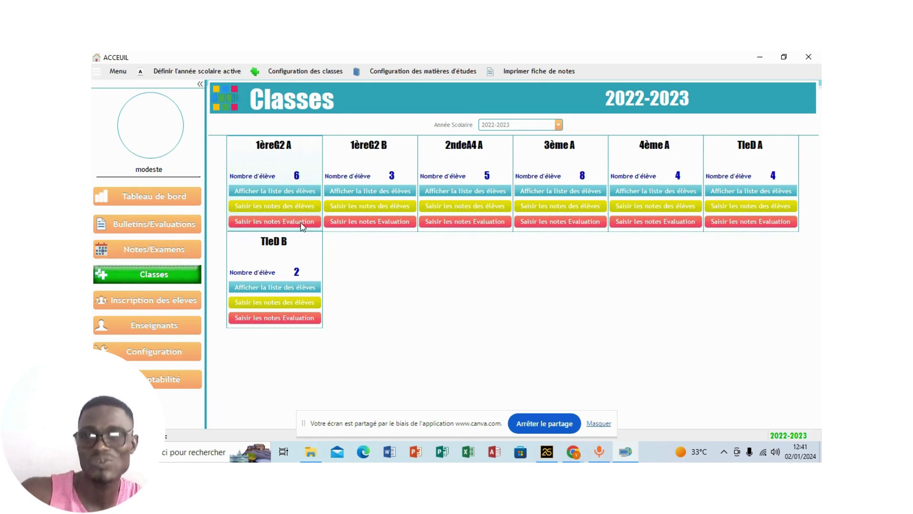
{"action": "left_click", "coordinate": [251, 192]}
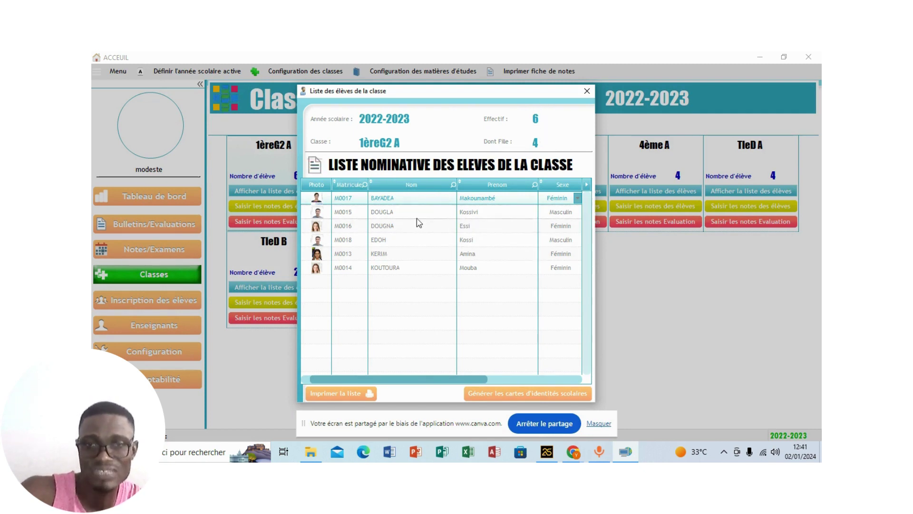
{"action": "left_click", "coordinate": [344, 398]}
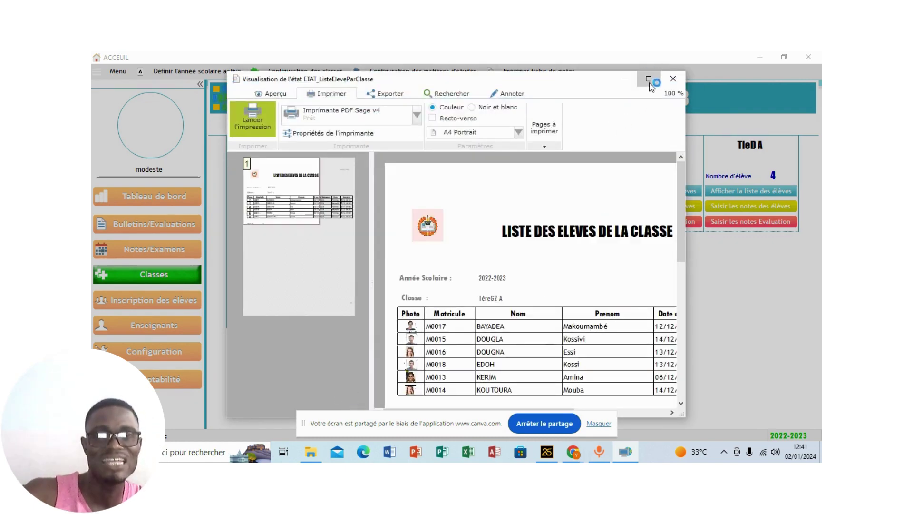
{"action": "left_click", "coordinate": [650, 81]}
{"action": "scroll", "coordinate": [528, 219], "scroll_direction": "down", "scroll_amount": 1}
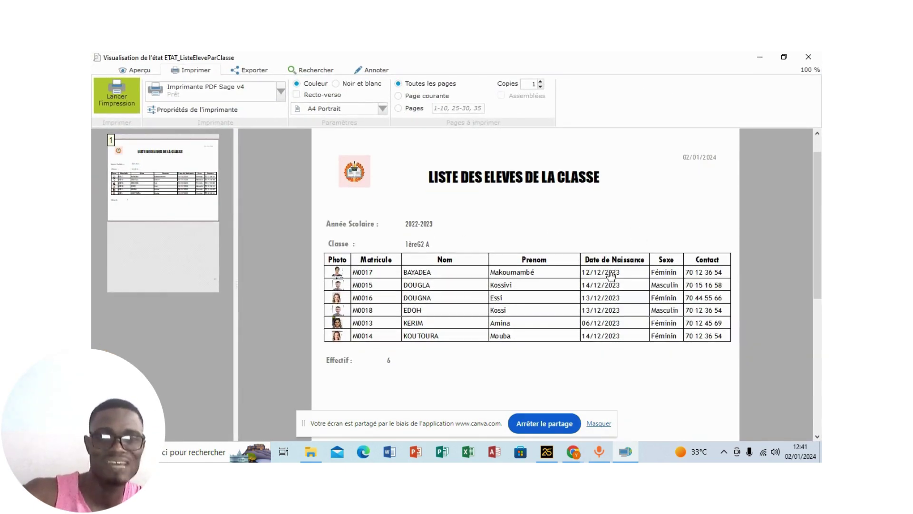
{"action": "scroll", "coordinate": [585, 333], "scroll_direction": "down", "scroll_amount": 5}
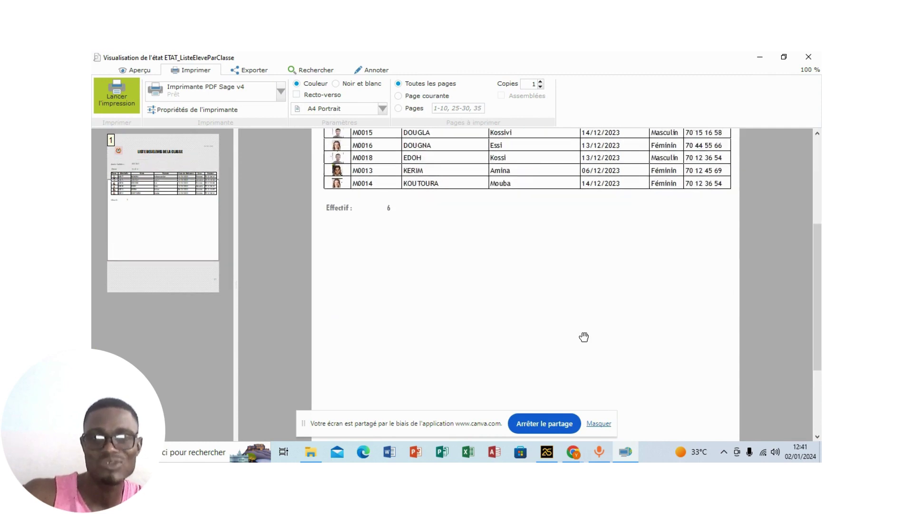
{"action": "scroll", "coordinate": [585, 337], "scroll_direction": "up", "scroll_amount": 6}
{"action": "left_click", "coordinate": [809, 56]}
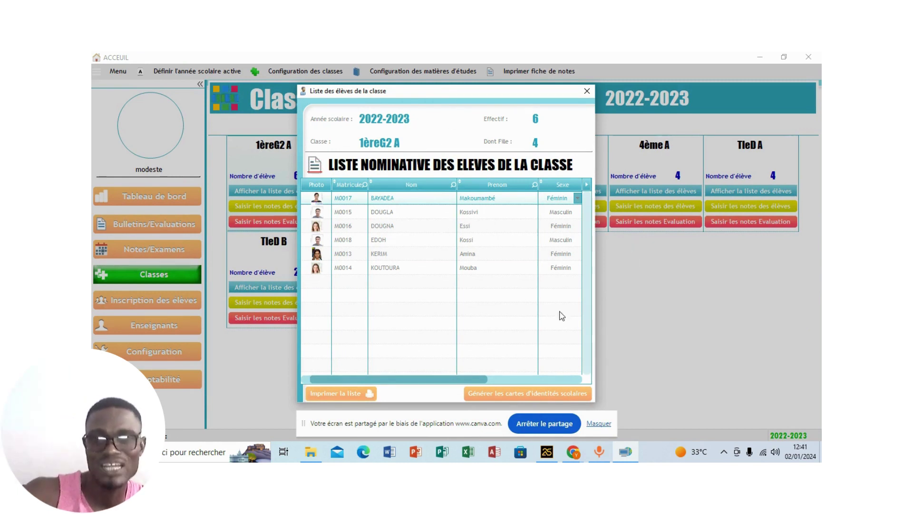
Step: Generate the school identity cards for class 1èreG2 A, review them, and close the preview and the student list
{"action": "left_click", "coordinate": [567, 395]}
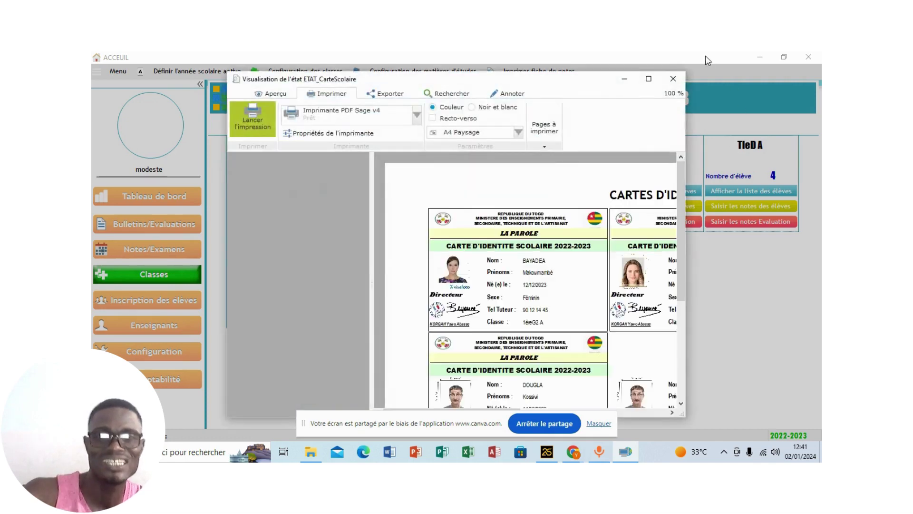
{"action": "left_click", "coordinate": [649, 78]}
{"action": "scroll", "coordinate": [594, 231], "scroll_direction": "down", "scroll_amount": 2}
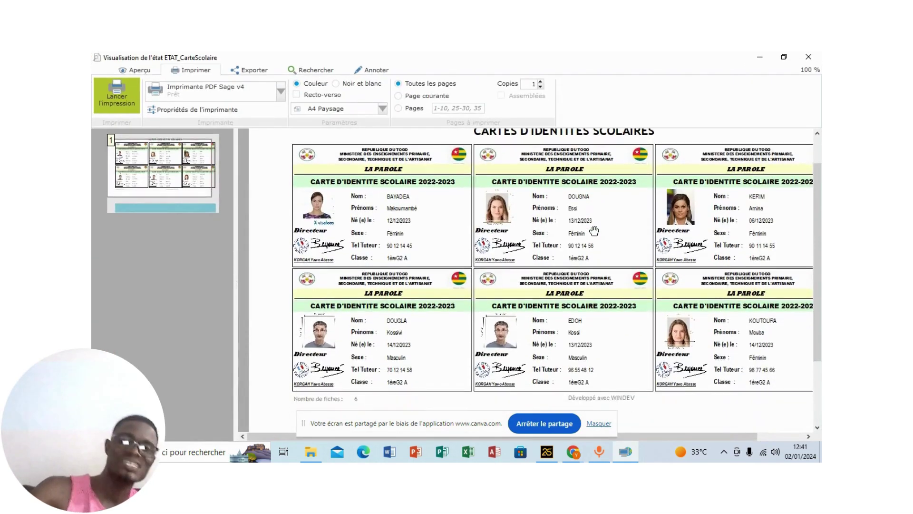
{"action": "scroll", "coordinate": [594, 232], "scroll_direction": "up", "scroll_amount": 2}
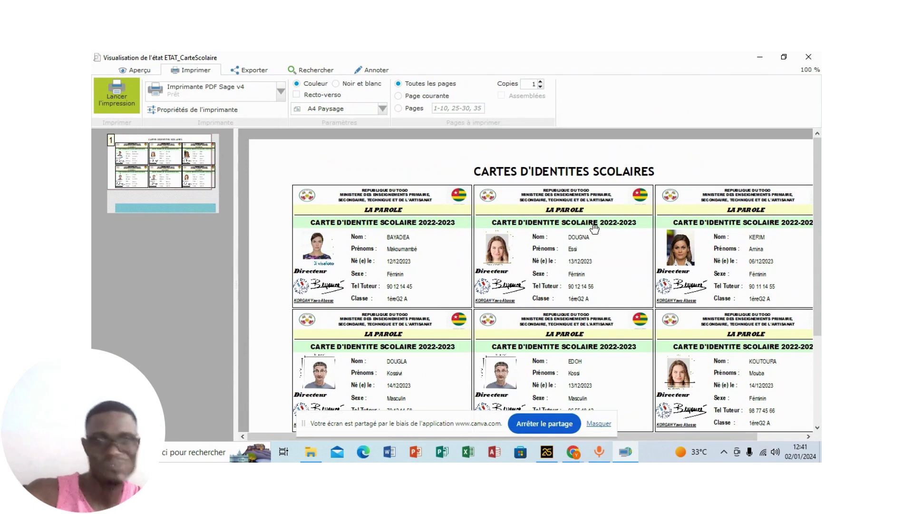
{"action": "left_click", "coordinate": [809, 57]}
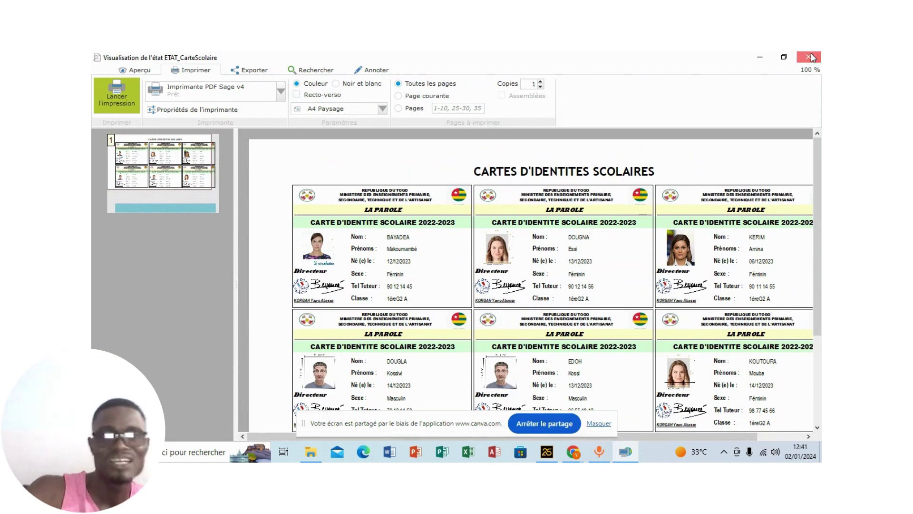
{"action": "left_click", "coordinate": [586, 92]}
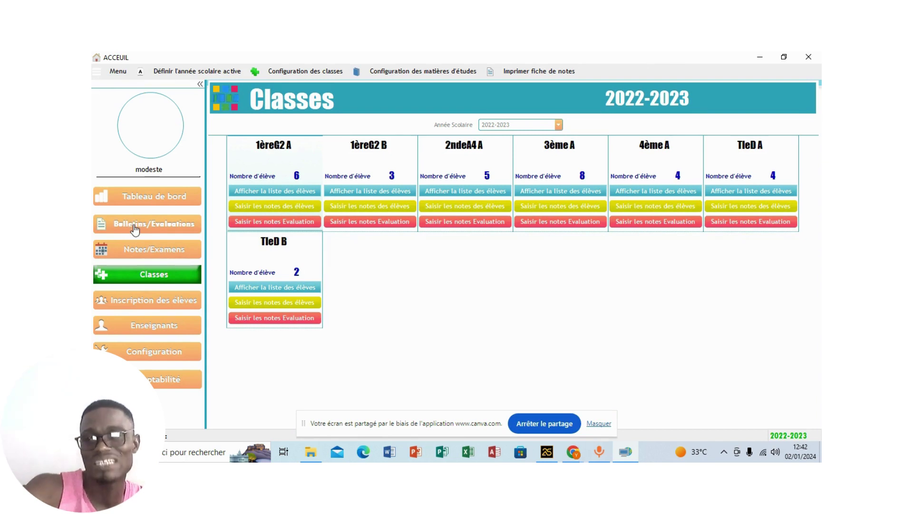
Step: Display the Trimestriel report cards of class 3ème A for the 1er Trimestre
{"action": "left_click", "coordinate": [157, 230]}
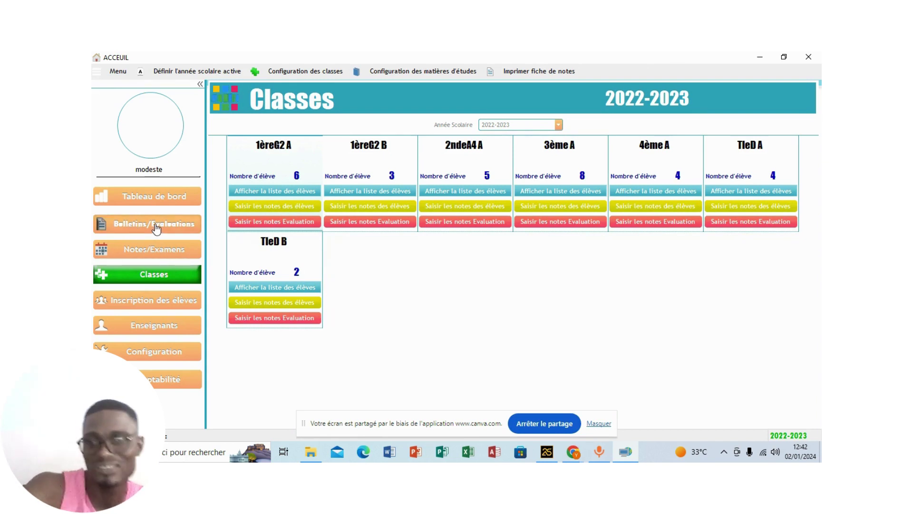
{"action": "left_click", "coordinate": [348, 149]}
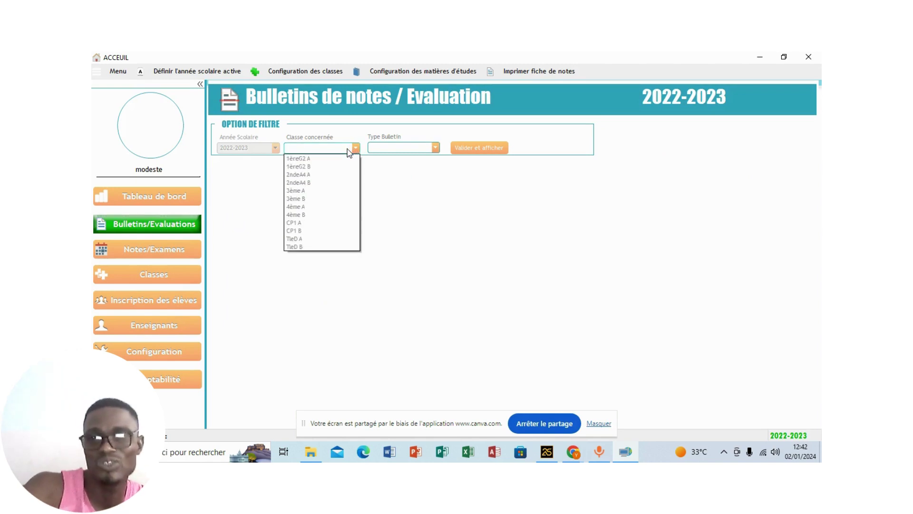
{"action": "left_click", "coordinate": [307, 191]}
{"action": "left_click", "coordinate": [434, 148]}
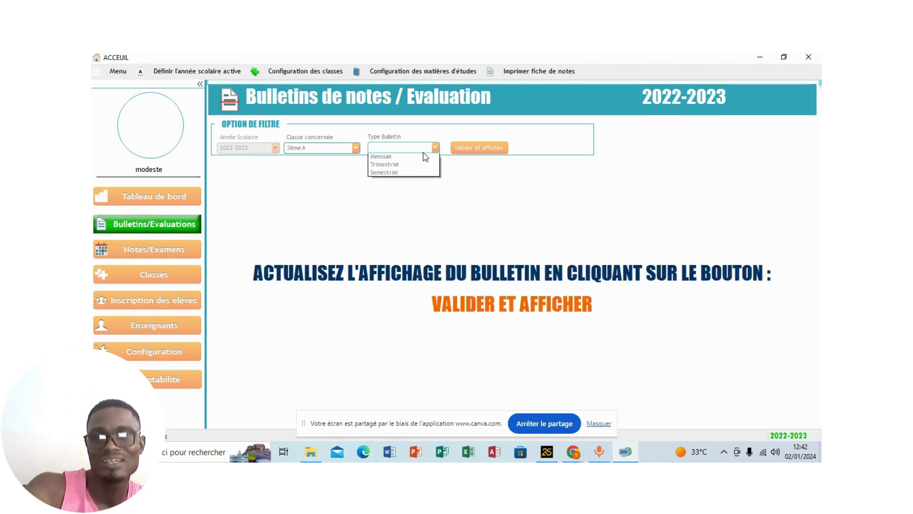
{"action": "left_click", "coordinate": [391, 164]}
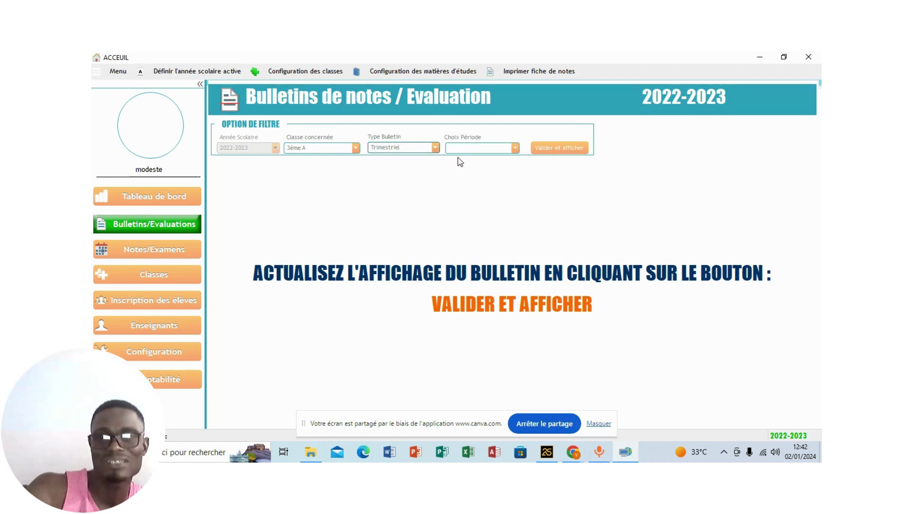
{"action": "left_click", "coordinate": [495, 149]}
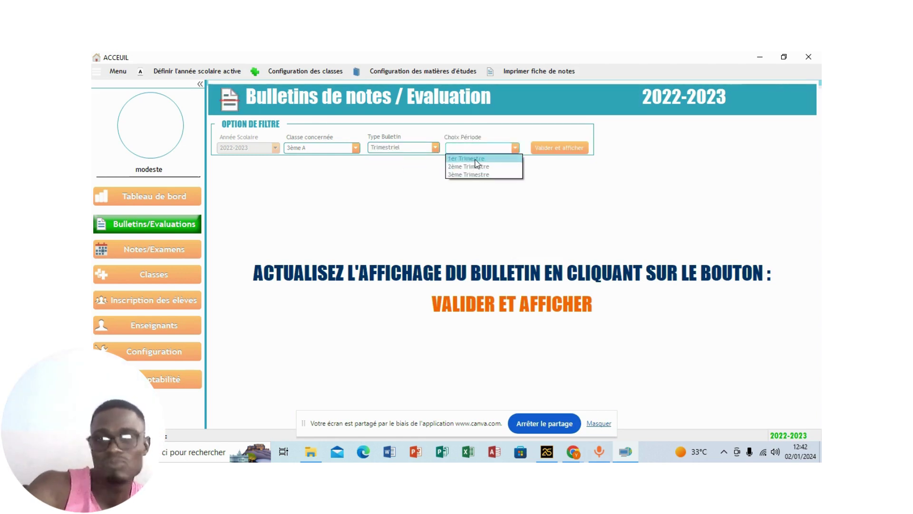
{"action": "left_click", "coordinate": [475, 159]}
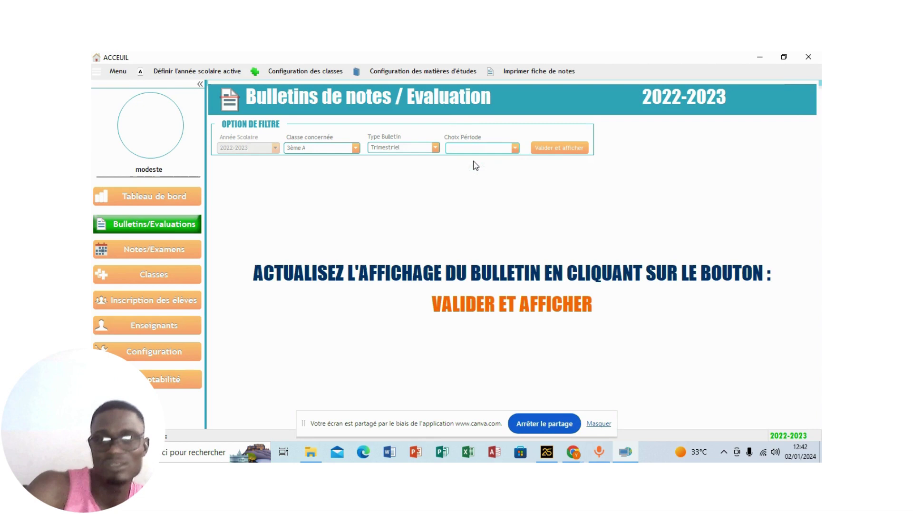
{"action": "left_click", "coordinate": [557, 151]}
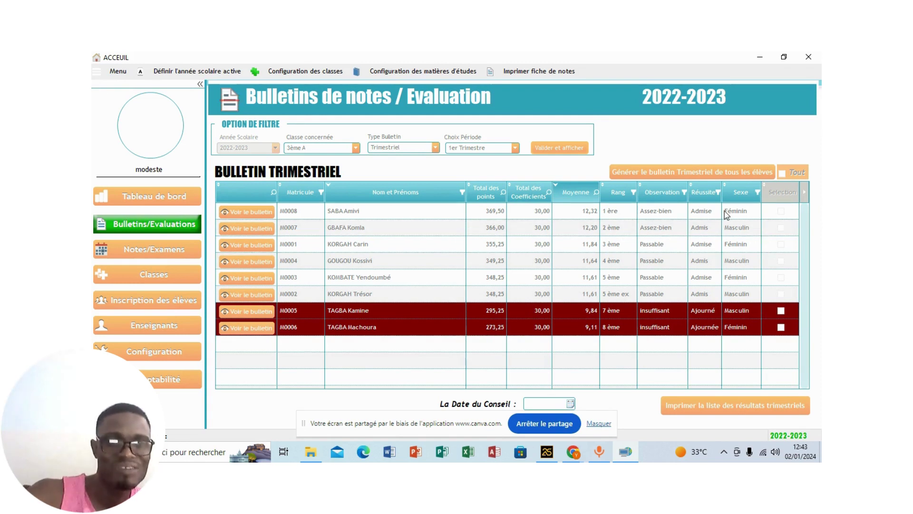
Step: Examine the first-ranked student's 1er Trimestre report card from its header to the signatures, and close the preview
{"action": "left_click", "coordinate": [244, 213]}
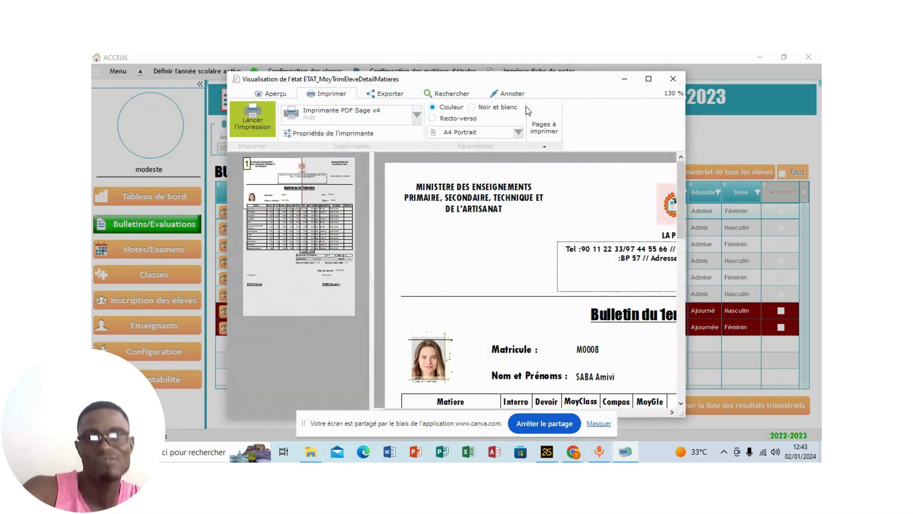
{"action": "left_click", "coordinate": [650, 81]}
{"action": "scroll", "coordinate": [636, 228], "scroll_direction": "down", "scroll_amount": 3}
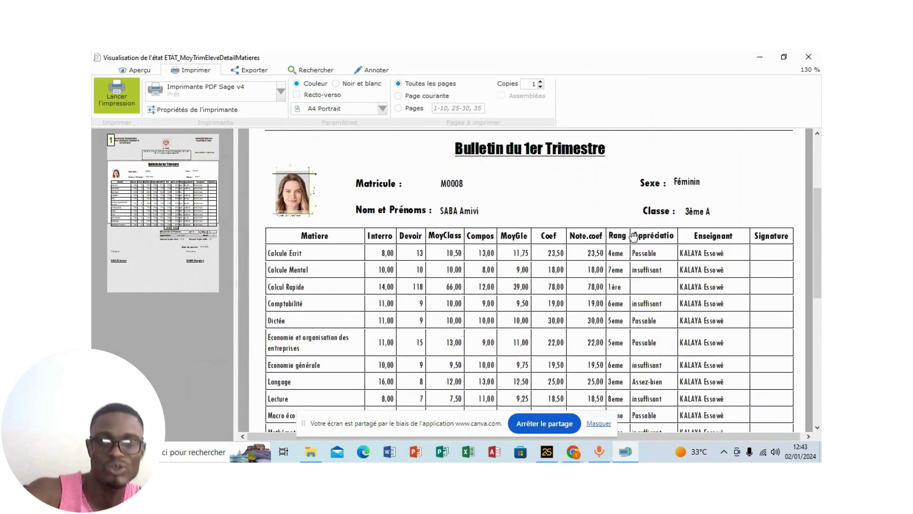
{"action": "scroll", "coordinate": [634, 236], "scroll_direction": "down", "scroll_amount": 5}
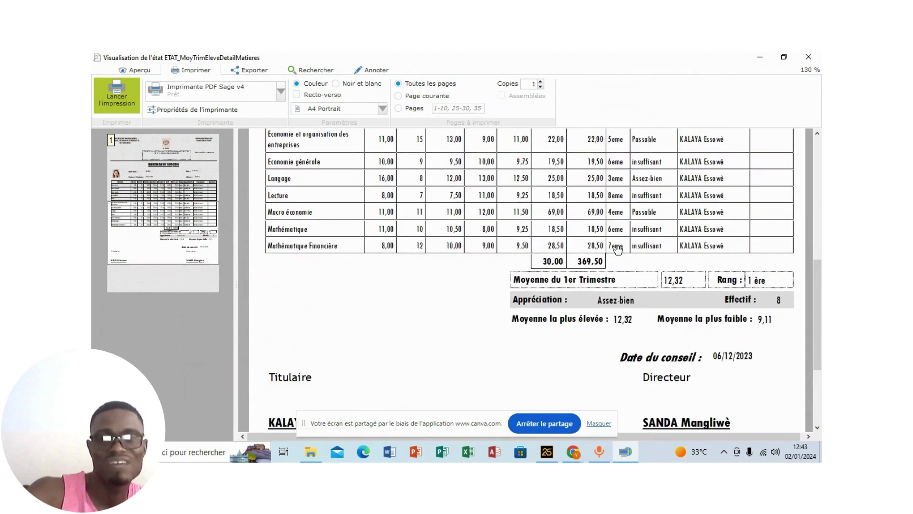
{"action": "scroll", "coordinate": [617, 249], "scroll_direction": "up", "scroll_amount": 6}
{"action": "scroll", "coordinate": [612, 246], "scroll_direction": "up", "scroll_amount": 3}
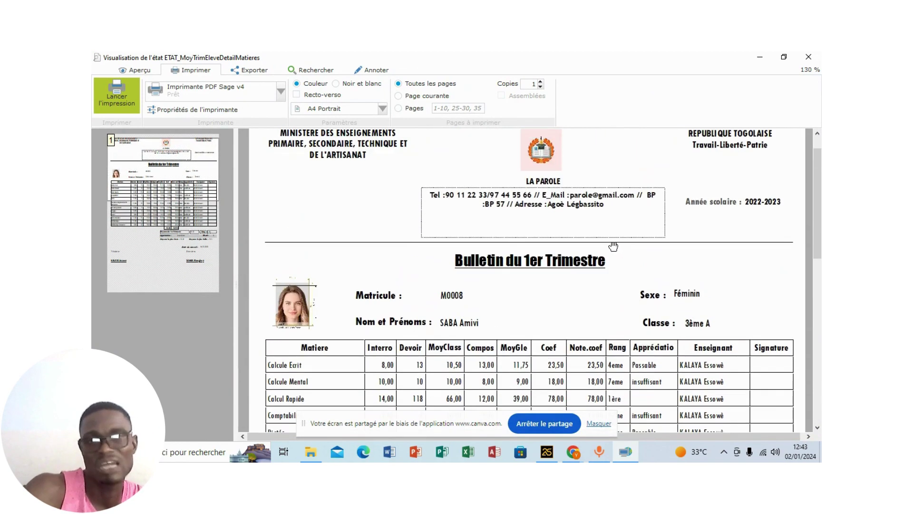
{"action": "scroll", "coordinate": [553, 315], "scroll_direction": "down", "scroll_amount": 2}
{"action": "scroll", "coordinate": [553, 314], "scroll_direction": "down", "scroll_amount": 2}
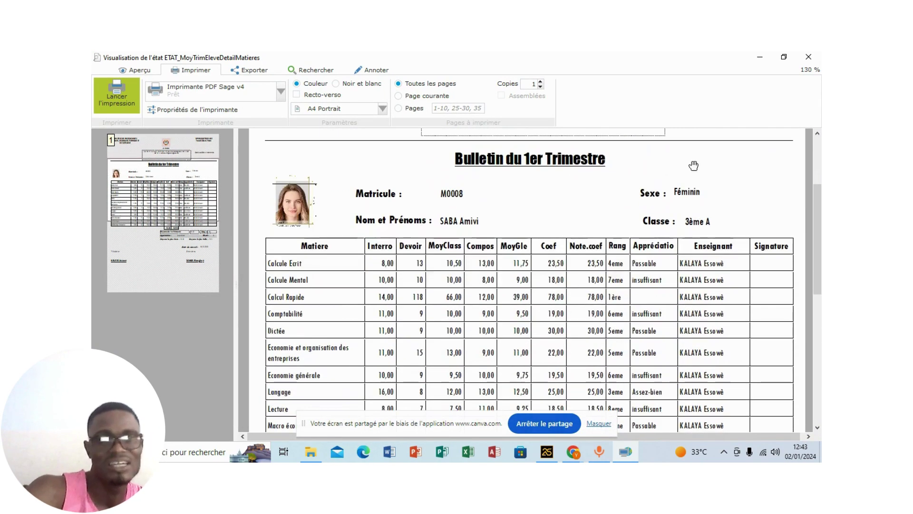
{"action": "scroll", "coordinate": [569, 233], "scroll_direction": "down", "scroll_amount": 3}
{"action": "scroll", "coordinate": [569, 232], "scroll_direction": "down", "scroll_amount": 5}
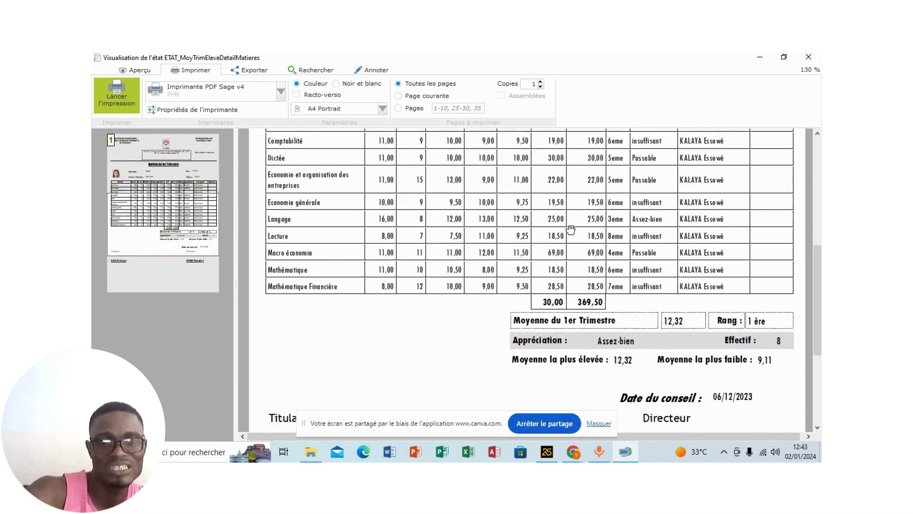
{"action": "scroll", "coordinate": [659, 359], "scroll_direction": "down", "scroll_amount": 2}
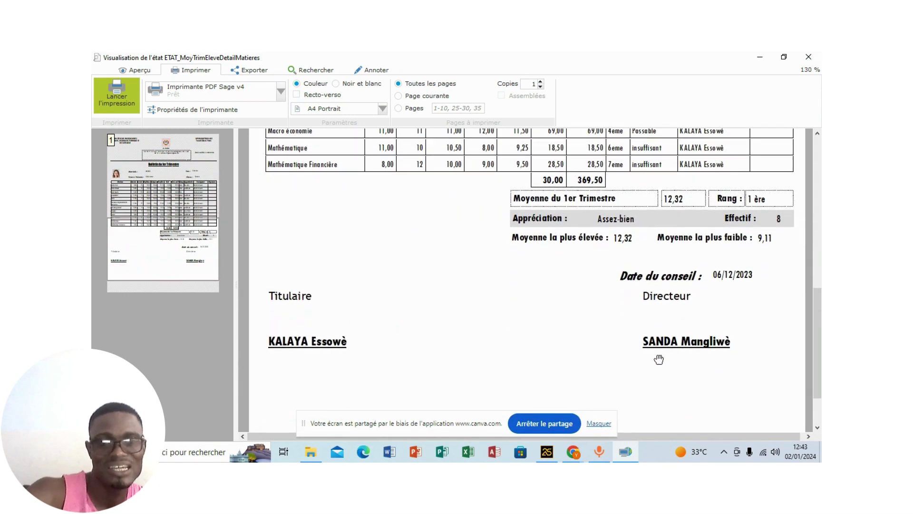
{"action": "scroll", "coordinate": [563, 293], "scroll_direction": "down", "scroll_amount": 3}
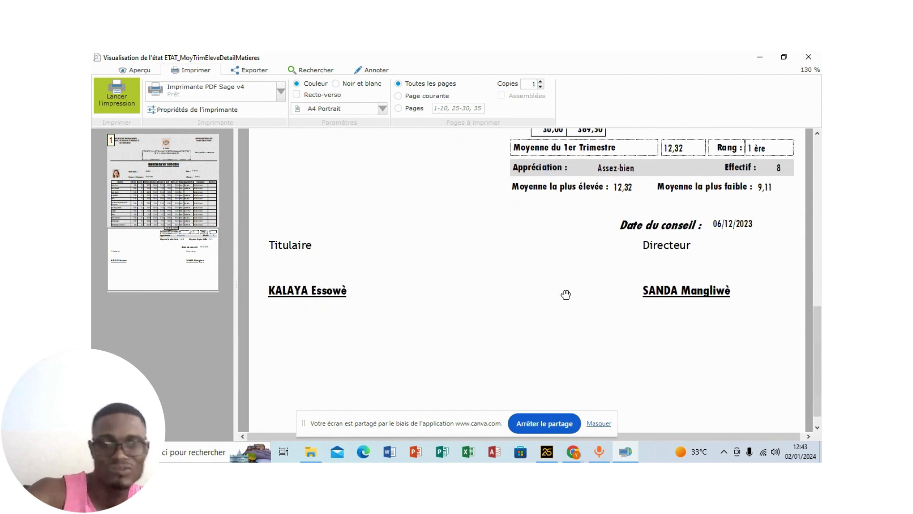
{"action": "left_click", "coordinate": [808, 57]}
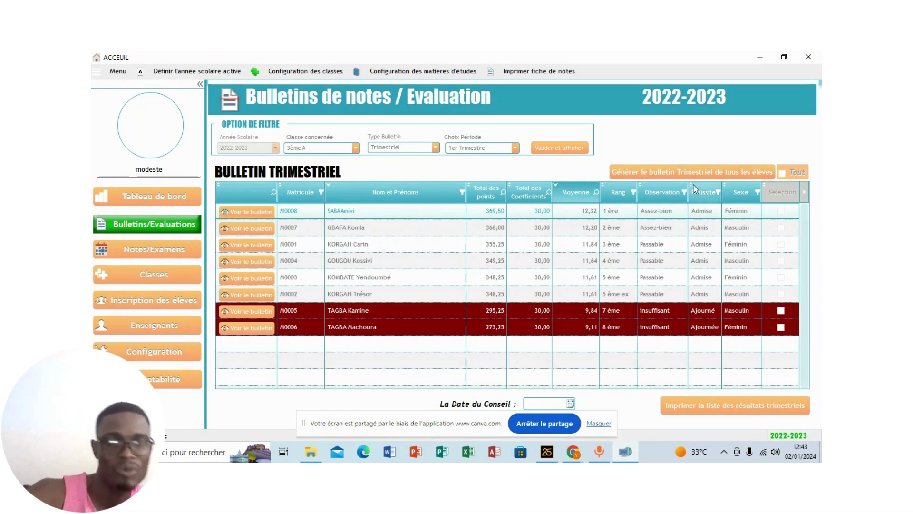
Step: Generate the 1er Trimestre report cards of all students in 3ème A, review the pages, and close the preview
{"action": "left_click", "coordinate": [702, 173]}
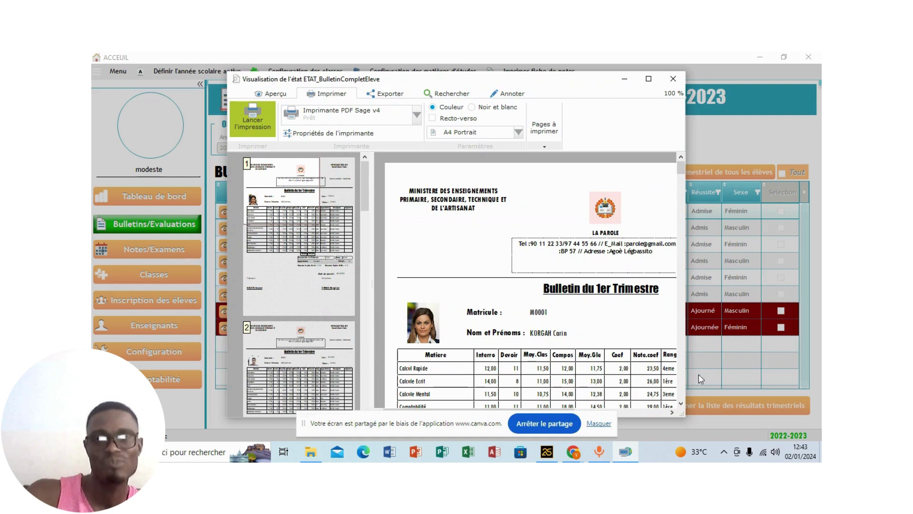
{"action": "left_click", "coordinate": [648, 79]}
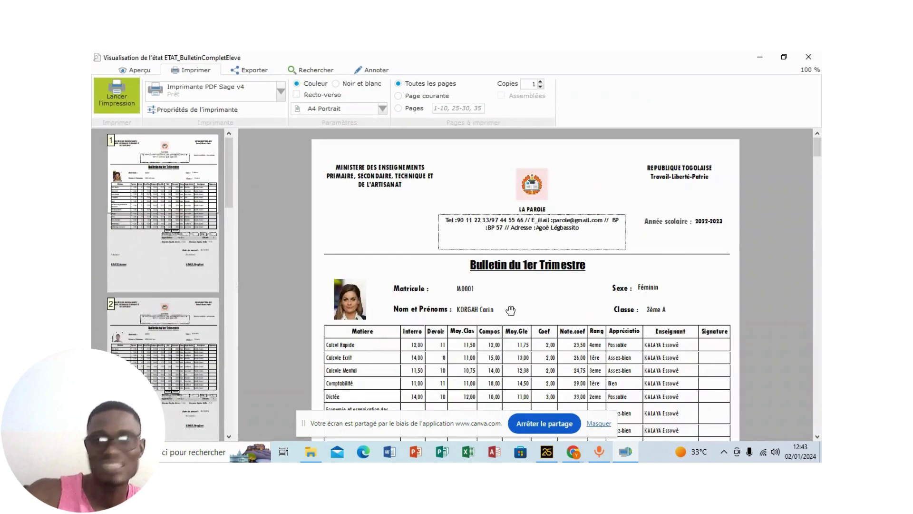
{"action": "scroll", "coordinate": [509, 304], "scroll_direction": "down", "scroll_amount": 10}
{"action": "scroll", "coordinate": [508, 297], "scroll_direction": "down", "scroll_amount": 3}
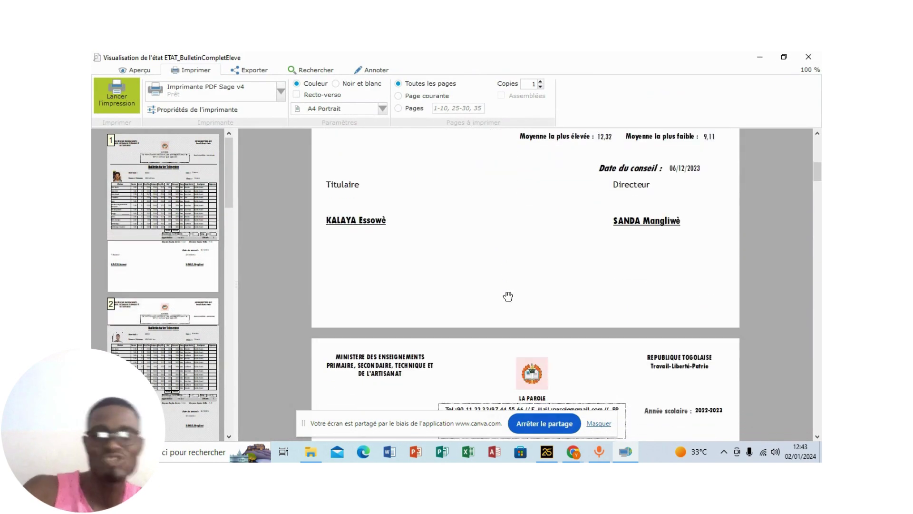
{"action": "scroll", "coordinate": [508, 296], "scroll_direction": "down", "scroll_amount": 6}
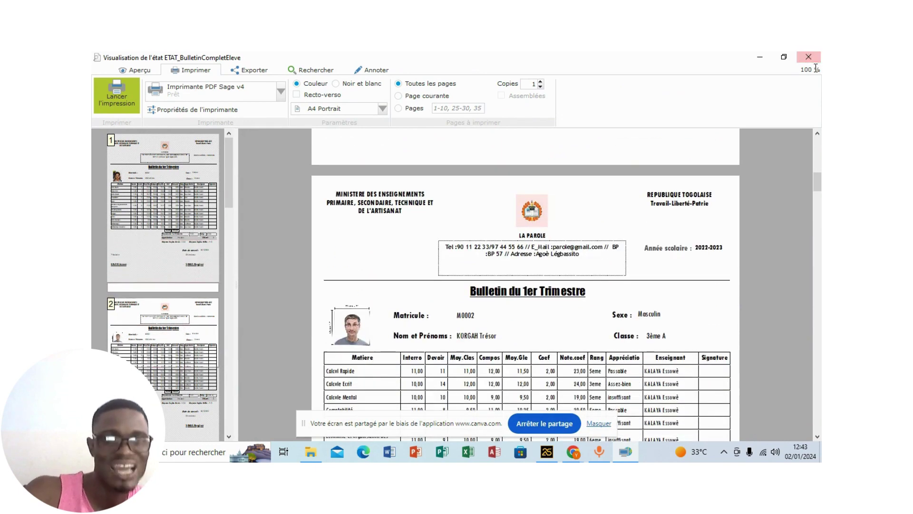
{"action": "left_click", "coordinate": [813, 58]}
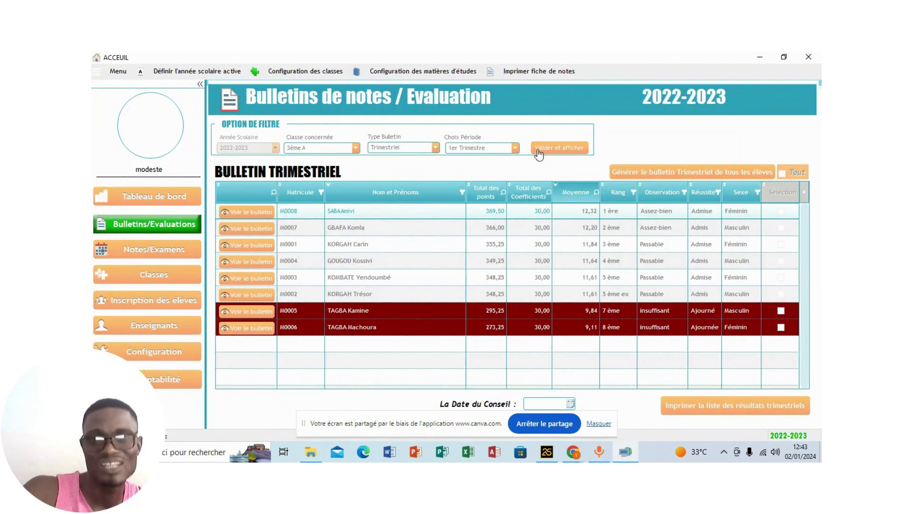
Step: Change the period to 3ème Trimestre and display the report cards of class 3ème A
{"action": "left_click", "coordinate": [481, 152]}
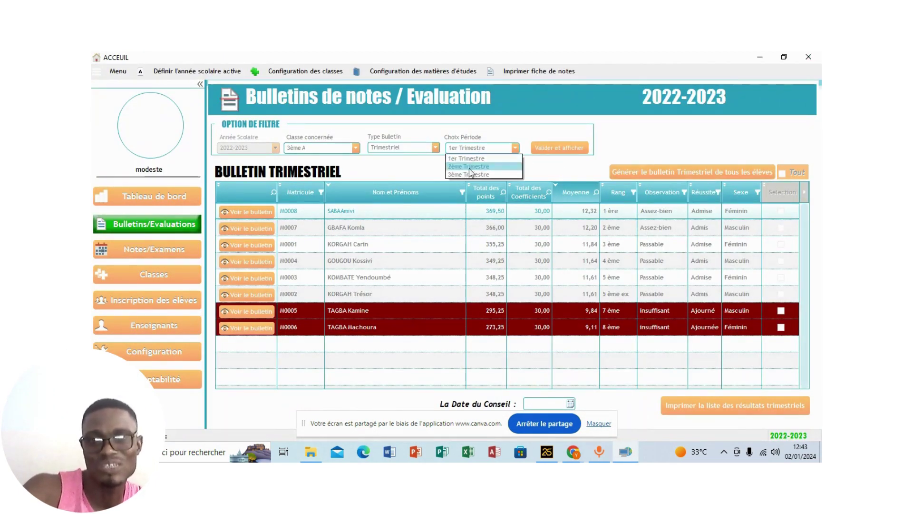
{"action": "left_click", "coordinate": [466, 177]}
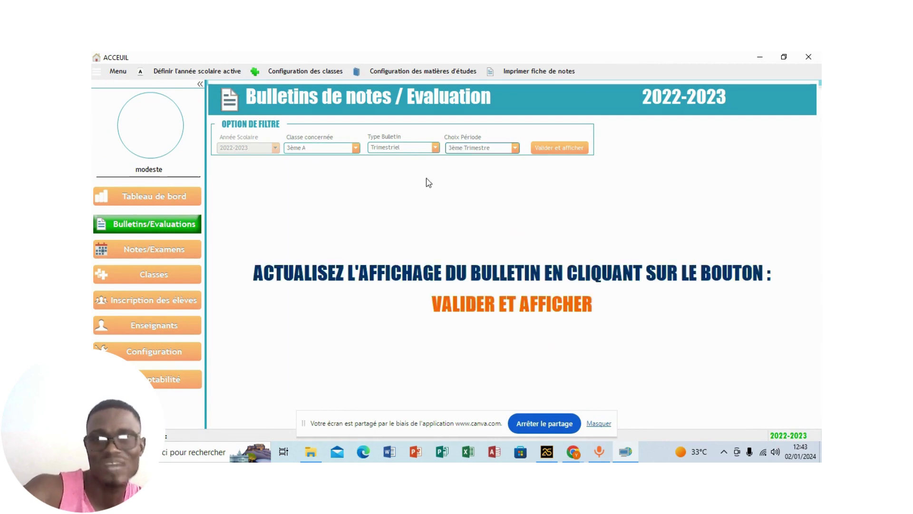
{"action": "left_click", "coordinate": [568, 151]}
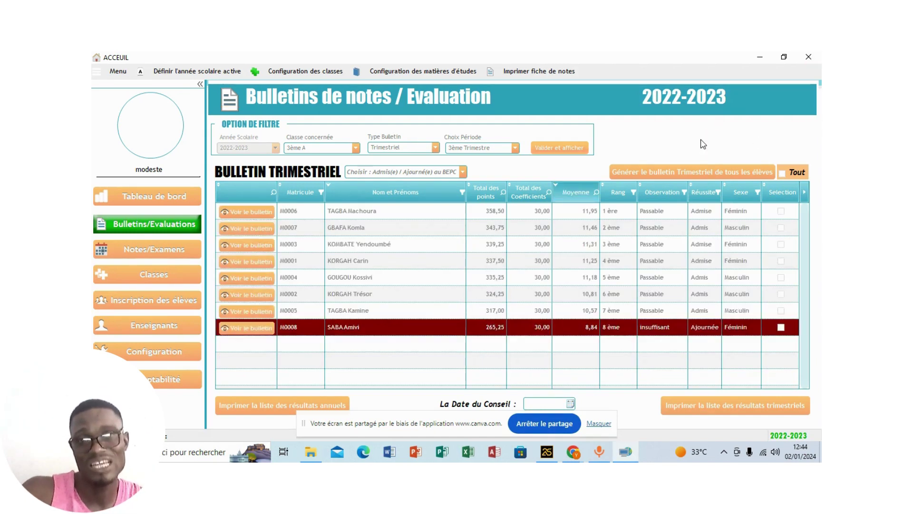
Step: Choose the mention Admis(e) au BEPC and mark the students ranked 1st, 3rd, 4th, 6th and 7th for it
{"action": "left_click", "coordinate": [450, 176]}
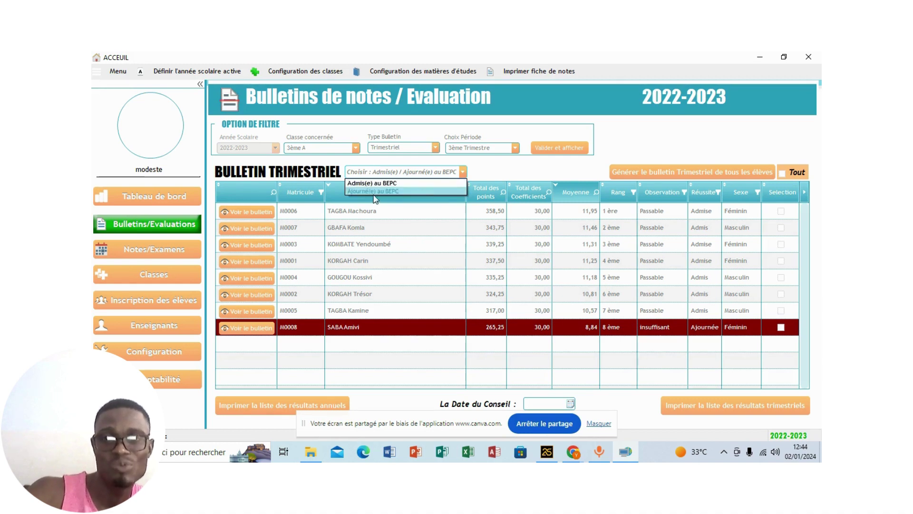
{"action": "left_click", "coordinate": [405, 184]}
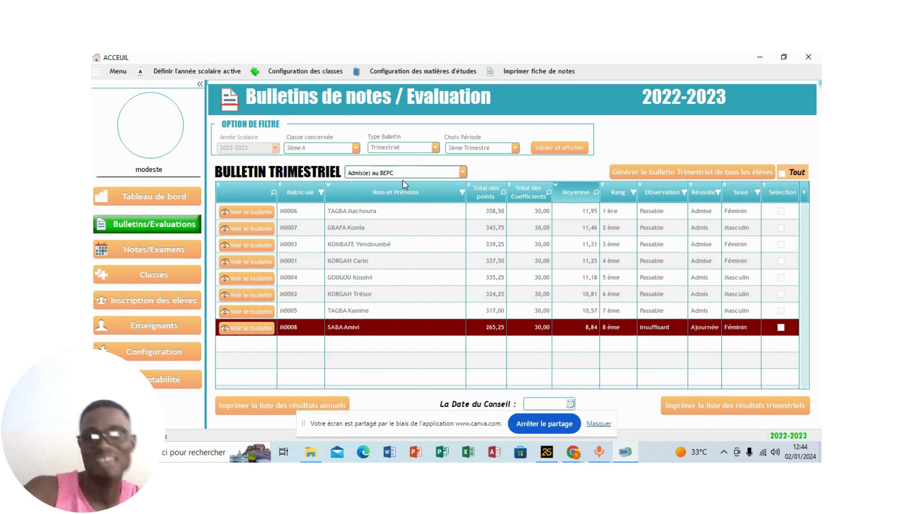
{"action": "left_click", "coordinate": [781, 211]}
{"action": "left_click", "coordinate": [780, 244]}
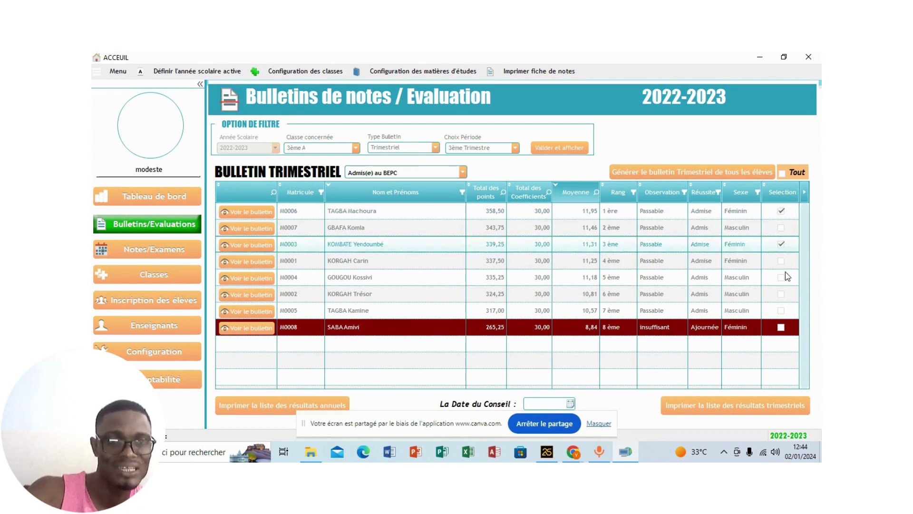
{"action": "left_click", "coordinate": [781, 261]}
{"action": "left_click", "coordinate": [781, 293]}
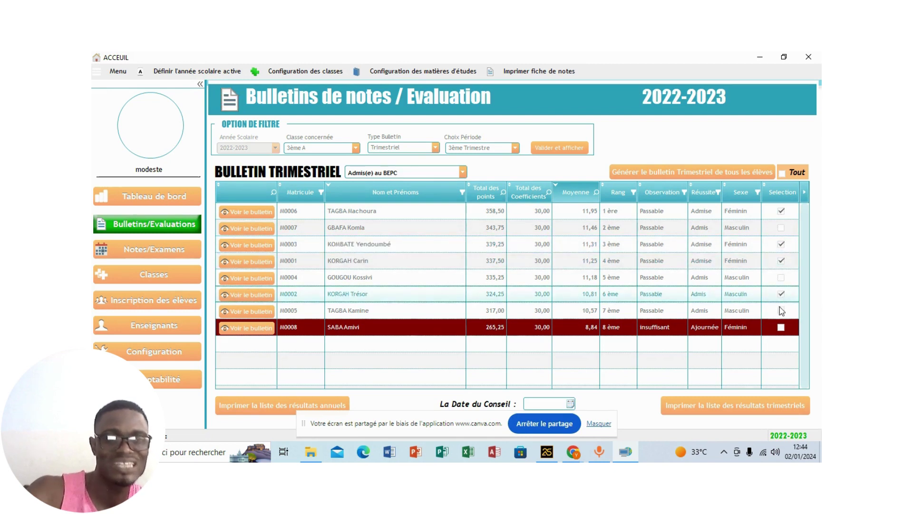
{"action": "left_click", "coordinate": [781, 311]}
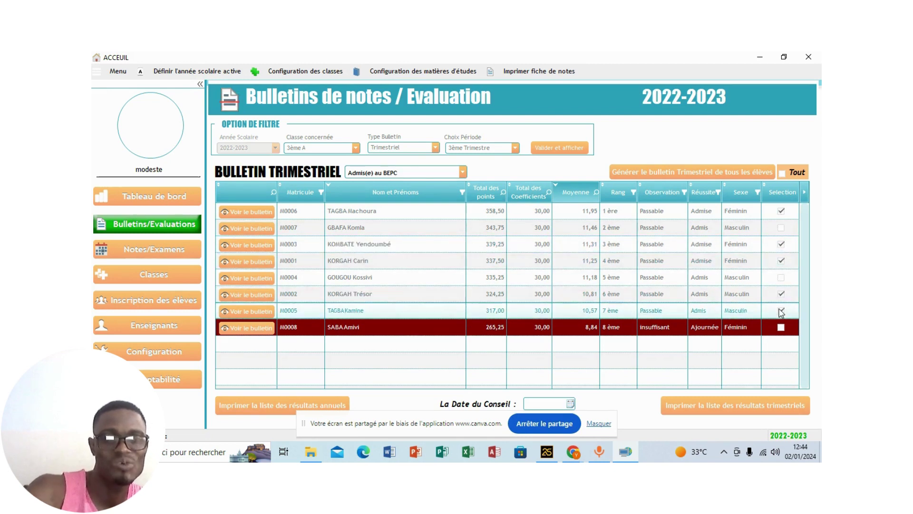
Step: Generate the 3ème Trimestre report cards of all students in 3ème A and examine the first card down to its signatures
{"action": "left_click", "coordinate": [704, 174]}
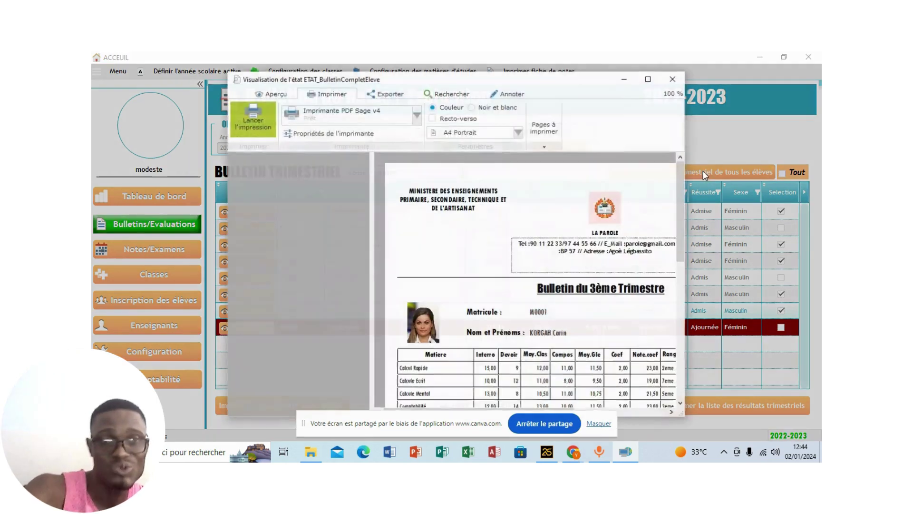
{"action": "left_click", "coordinate": [648, 78]}
{"action": "scroll", "coordinate": [549, 276], "scroll_direction": "down", "scroll_amount": 10}
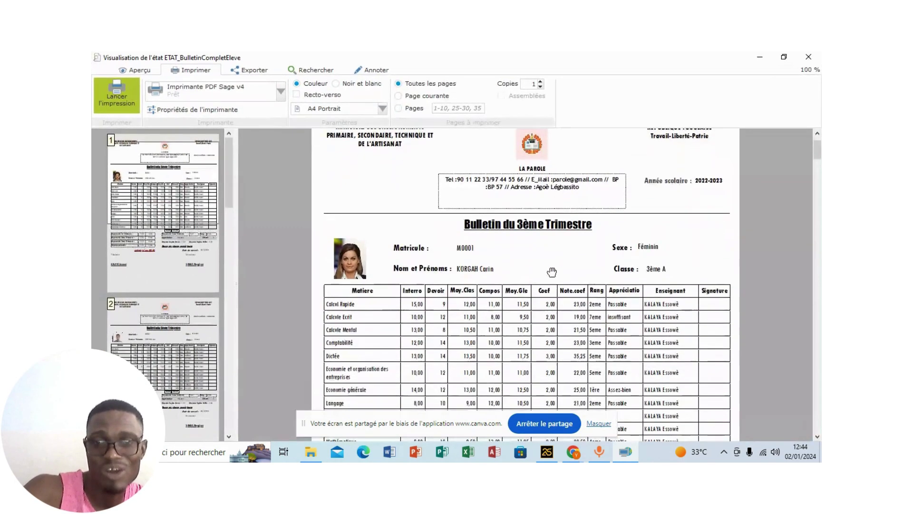
{"action": "scroll", "coordinate": [549, 276], "scroll_direction": "down", "scroll_amount": 1}
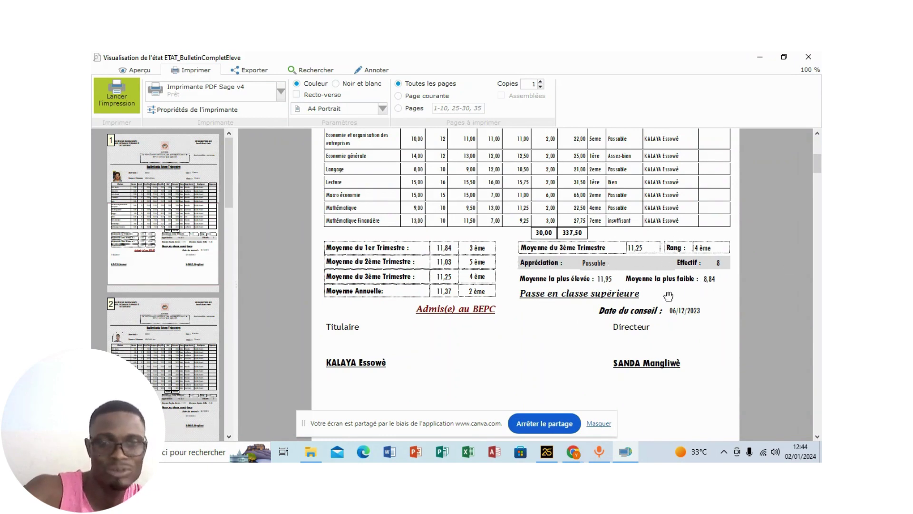
{"action": "scroll", "coordinate": [699, 362], "scroll_direction": "down", "scroll_amount": 2}
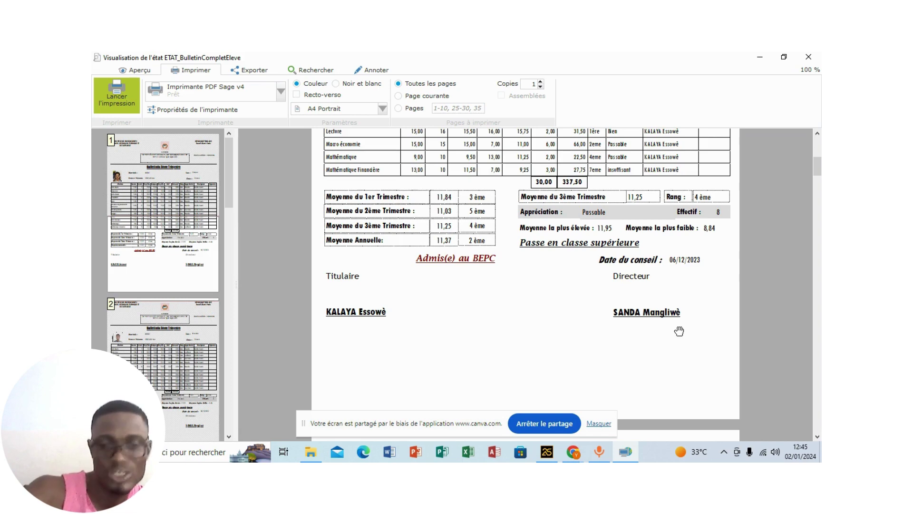
Step: Check the following report cards up to the fifth one for the BEPC mention, and close the preview
{"action": "scroll", "coordinate": [679, 331], "scroll_direction": "down", "scroll_amount": 5}
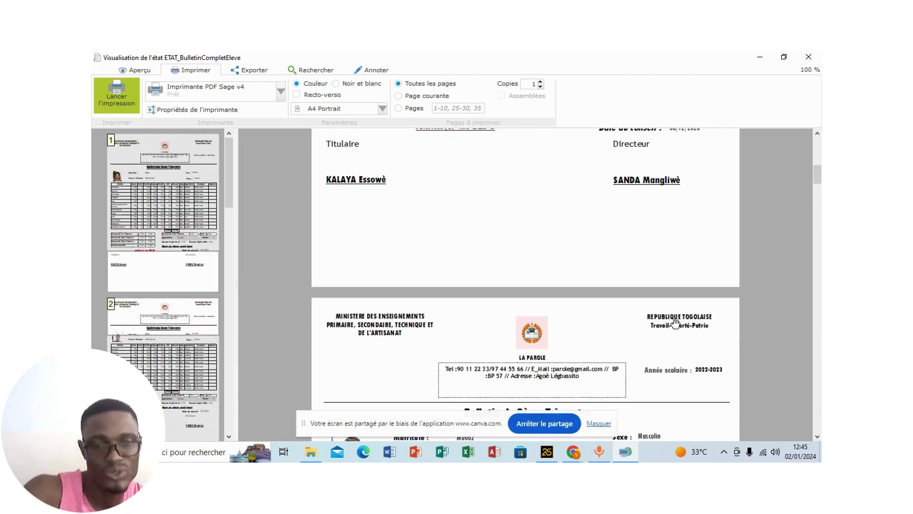
{"action": "scroll", "coordinate": [676, 325], "scroll_direction": "down", "scroll_amount": 10}
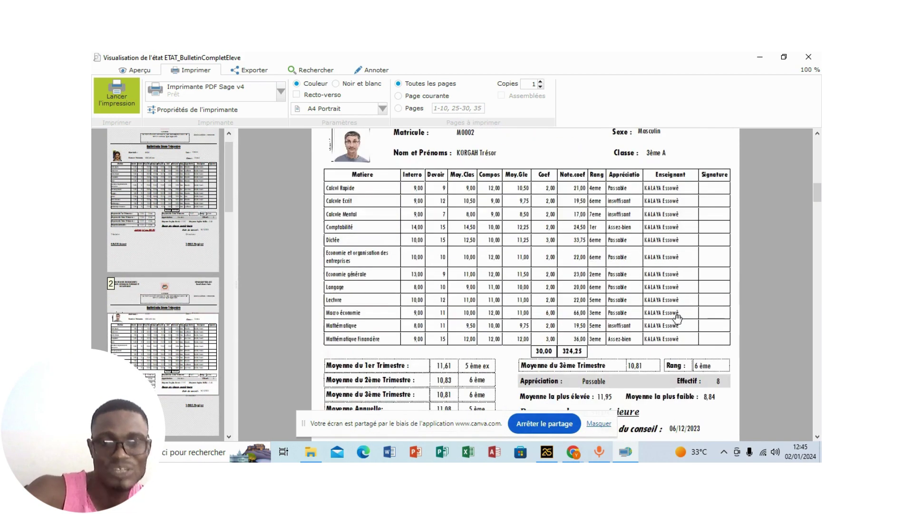
{"action": "scroll", "coordinate": [678, 318], "scroll_direction": "down", "scroll_amount": 16}
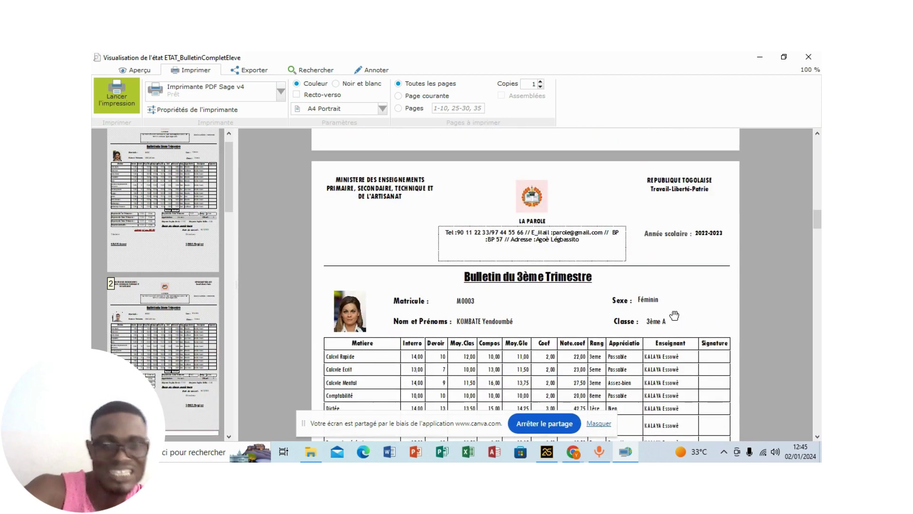
{"action": "scroll", "coordinate": [675, 315], "scroll_direction": "down", "scroll_amount": 16}
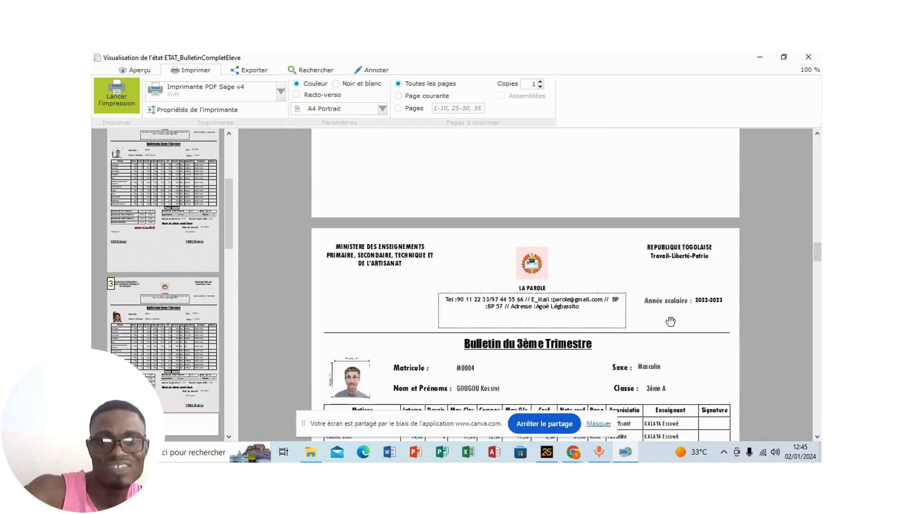
{"action": "scroll", "coordinate": [670, 322], "scroll_direction": "down", "scroll_amount": 13}
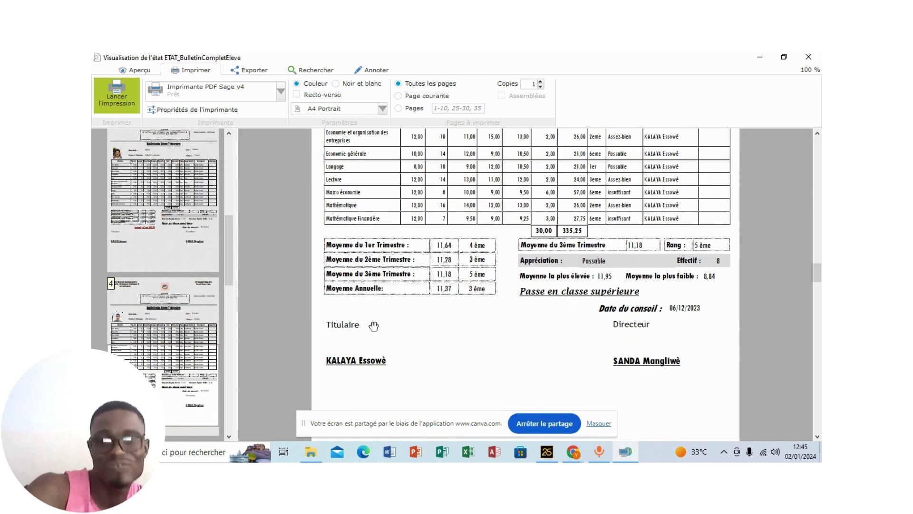
{"action": "scroll", "coordinate": [449, 335], "scroll_direction": "down", "scroll_amount": 12}
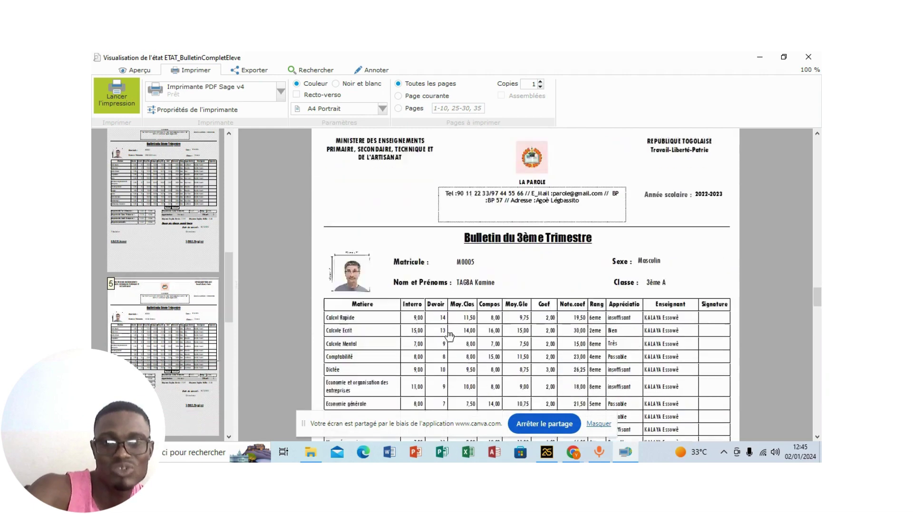
{"action": "scroll", "coordinate": [450, 335], "scroll_direction": "down", "scroll_amount": 12}
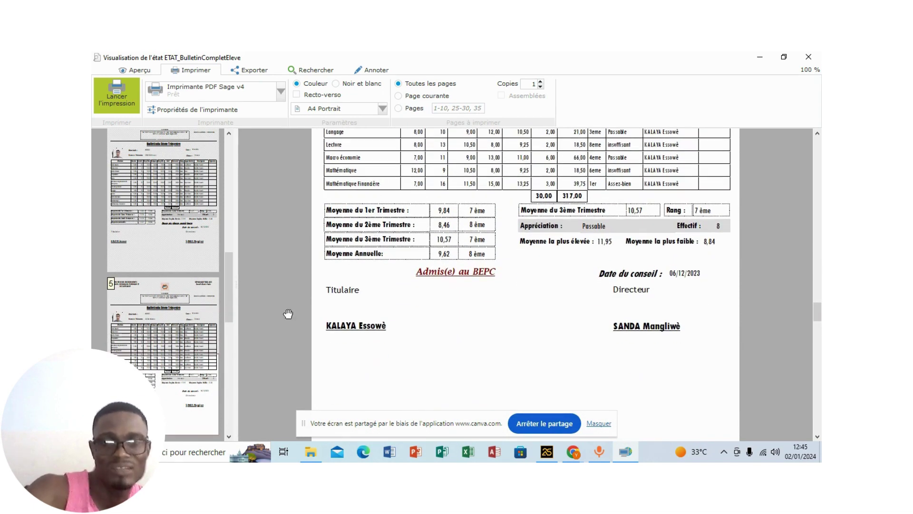
{"action": "scroll", "coordinate": [480, 295], "scroll_direction": "up", "scroll_amount": 6}
{"action": "scroll", "coordinate": [474, 308], "scroll_direction": "up", "scroll_amount": 3}
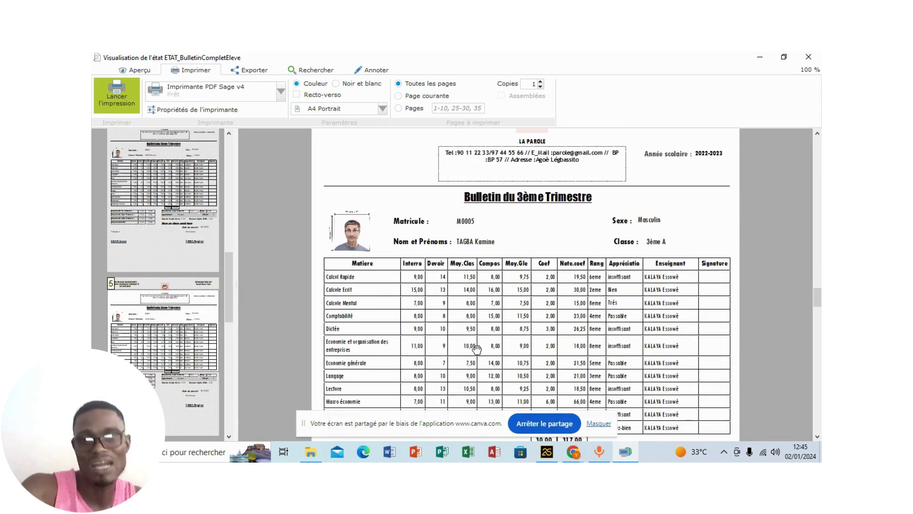
{"action": "scroll", "coordinate": [526, 336], "scroll_direction": "down", "scroll_amount": 5}
{"action": "scroll", "coordinate": [522, 337], "scroll_direction": "down", "scroll_amount": 2}
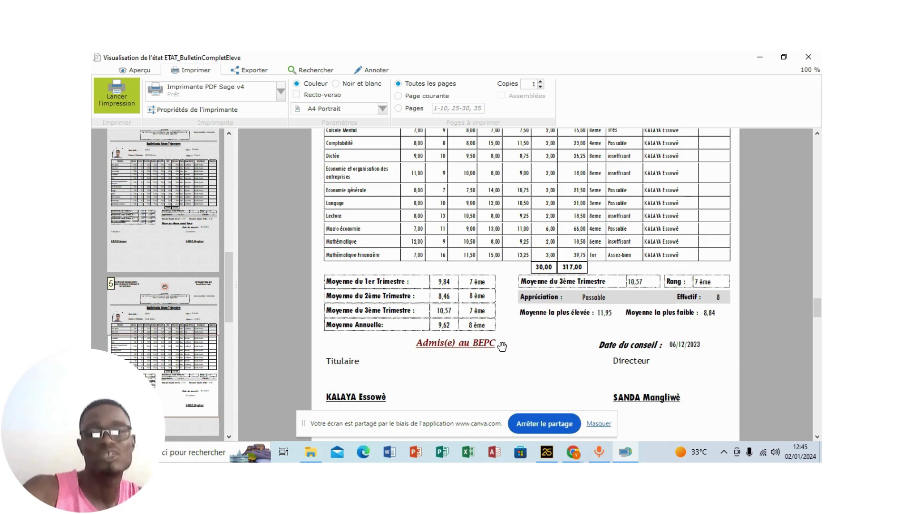
{"action": "left_click", "coordinate": [818, 58]}
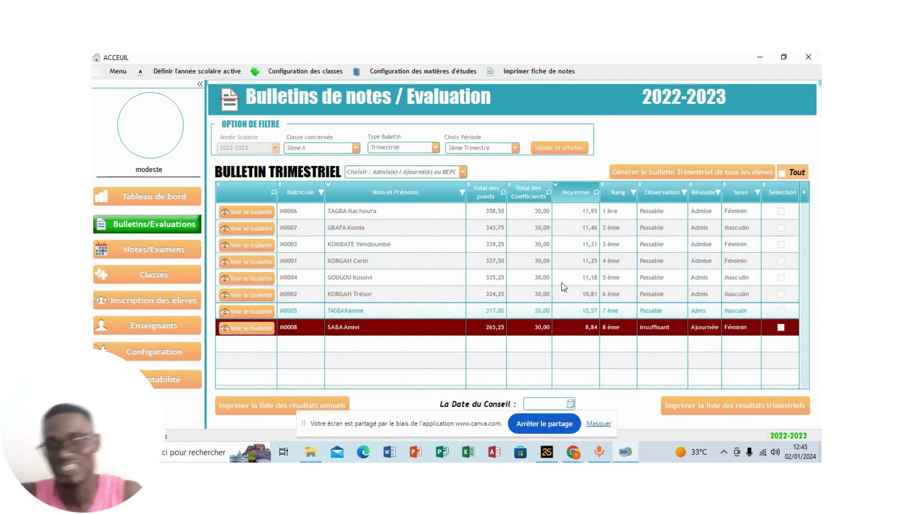
Step: Preview the printable list of 3ème Trimestre results for class 3ème A, review it, and close the preview
{"action": "left_click", "coordinate": [745, 412]}
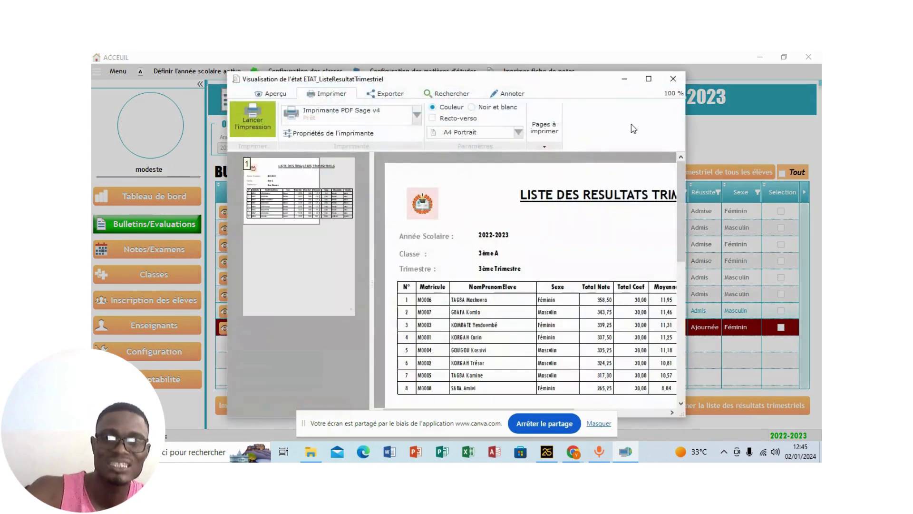
{"action": "left_click", "coordinate": [648, 78]}
{"action": "scroll", "coordinate": [663, 198], "scroll_direction": "down", "scroll_amount": 2}
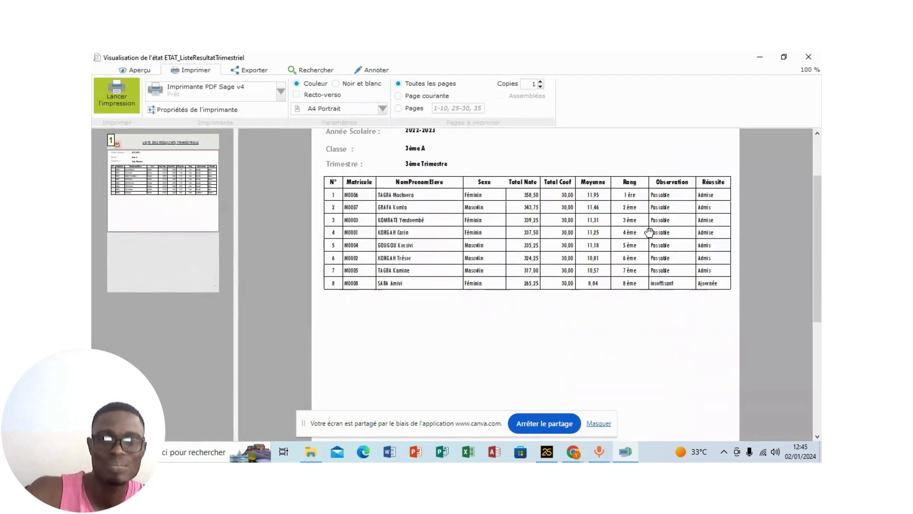
{"action": "scroll", "coordinate": [647, 233], "scroll_direction": "up", "scroll_amount": 2}
{"action": "scroll", "coordinate": [646, 237], "scroll_direction": "up", "scroll_amount": 1}
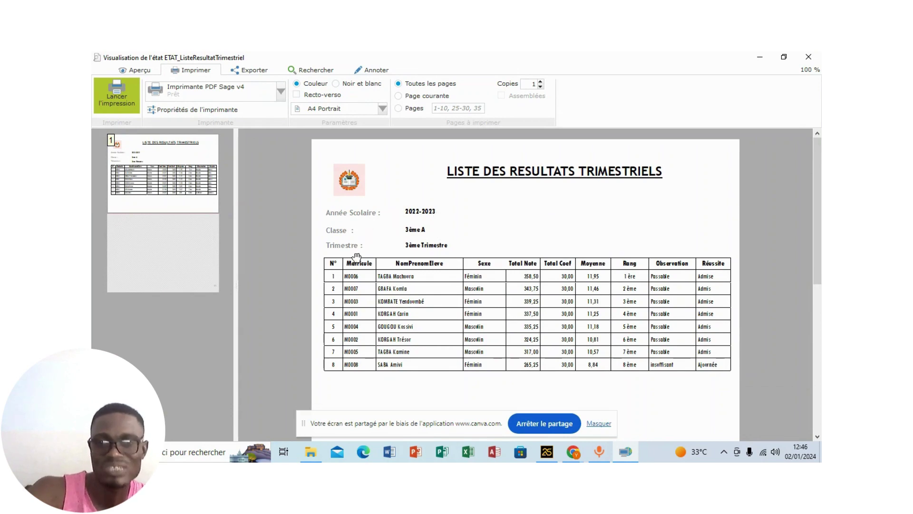
{"action": "left_click", "coordinate": [809, 57]}
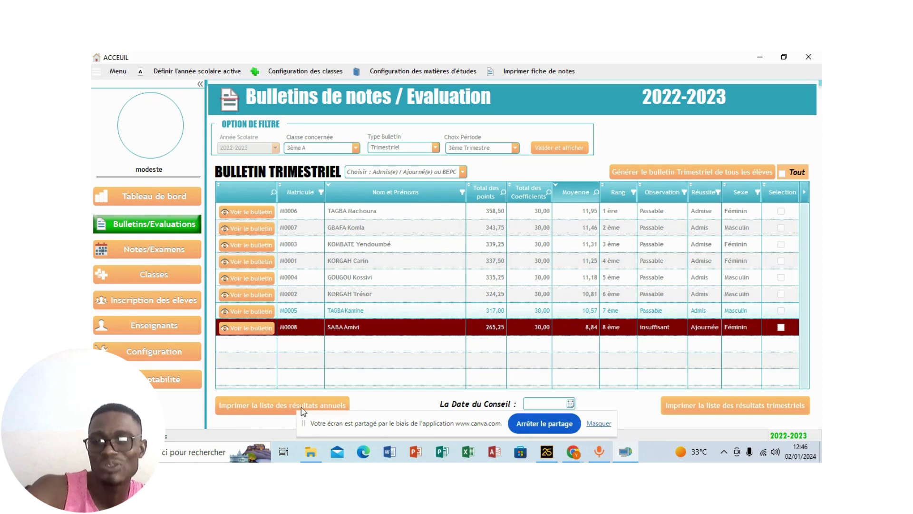
Step: Preview the printable list of annual results for class 3ème A, review it, and close the preview
{"action": "left_click", "coordinate": [276, 413]}
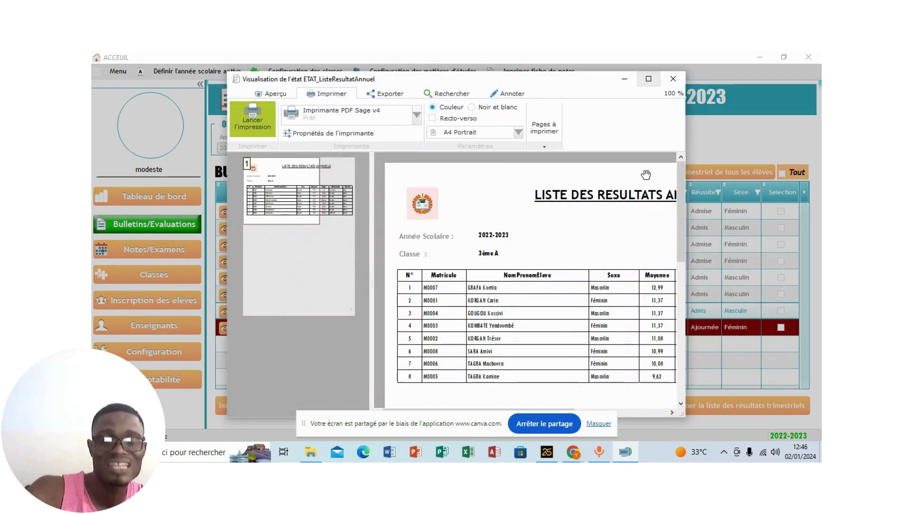
{"action": "left_click", "coordinate": [648, 79]}
{"action": "scroll", "coordinate": [616, 285], "scroll_direction": "down", "scroll_amount": 1}
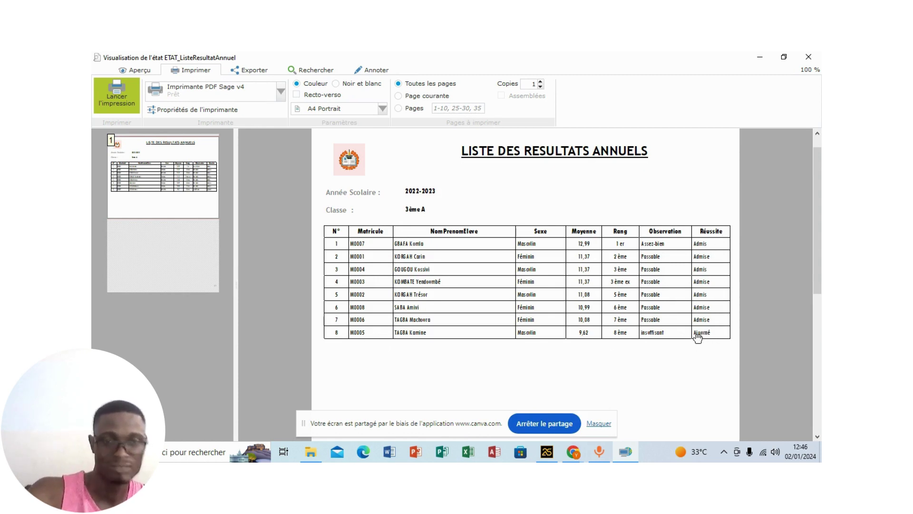
{"action": "scroll", "coordinate": [536, 322], "scroll_direction": "down", "scroll_amount": 3}
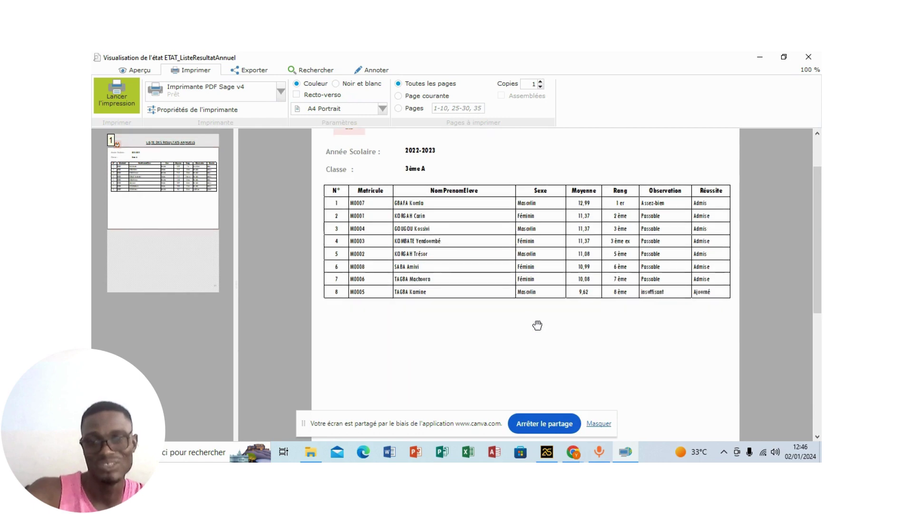
{"action": "scroll", "coordinate": [544, 298], "scroll_direction": "up", "scroll_amount": 3}
{"action": "left_click", "coordinate": [810, 57]}
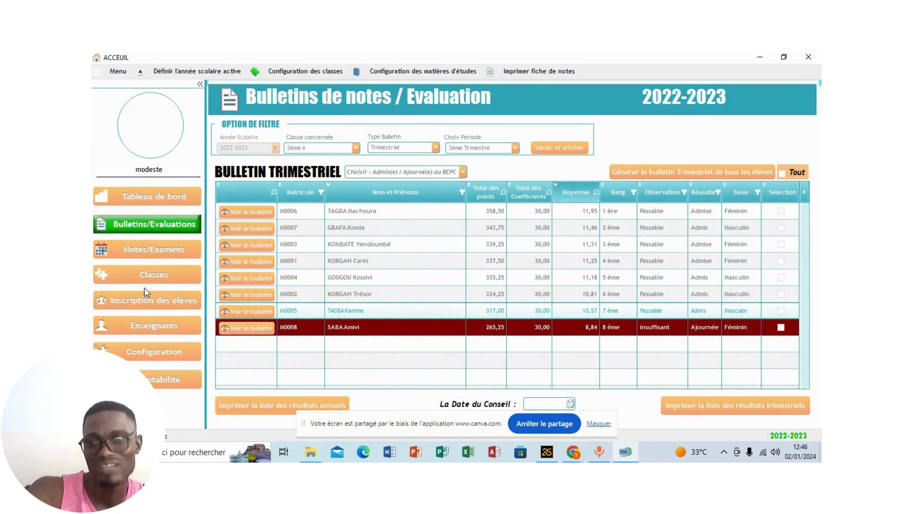
Step: Display the Trimestriel grades of class 3ème A in Calcule Ecrit for the 1er Trimestre in the grade tracking page
{"action": "left_click", "coordinate": [138, 256]}
{"action": "left_click", "coordinate": [318, 165]}
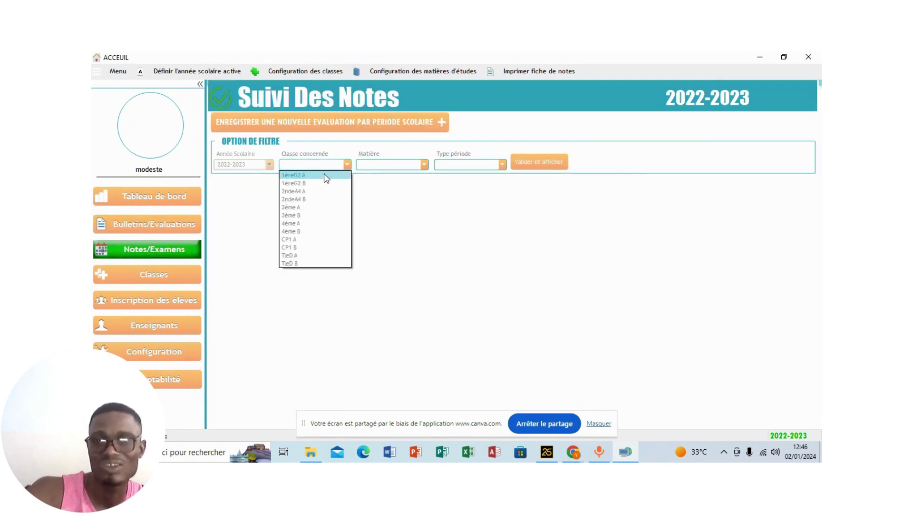
{"action": "left_click", "coordinate": [300, 207]}
{"action": "left_click", "coordinate": [396, 165]}
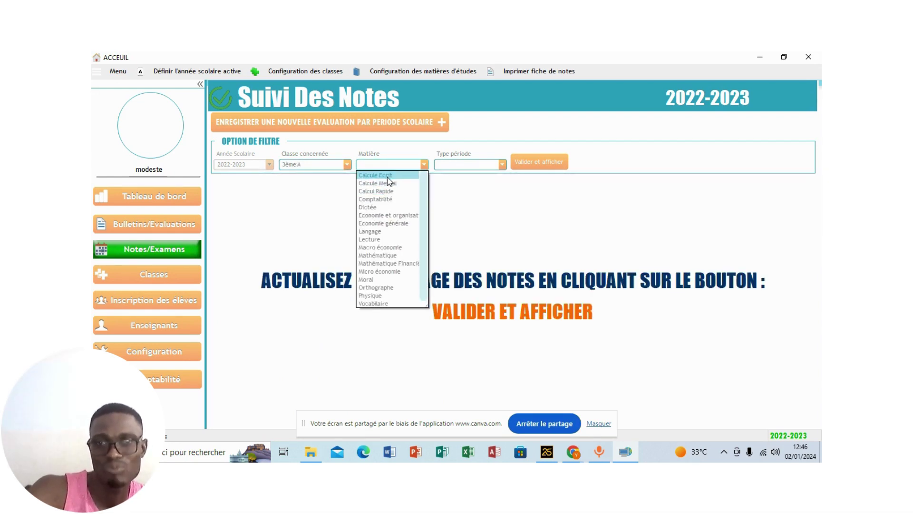
{"action": "left_click", "coordinate": [387, 177]}
{"action": "left_click", "coordinate": [490, 166]}
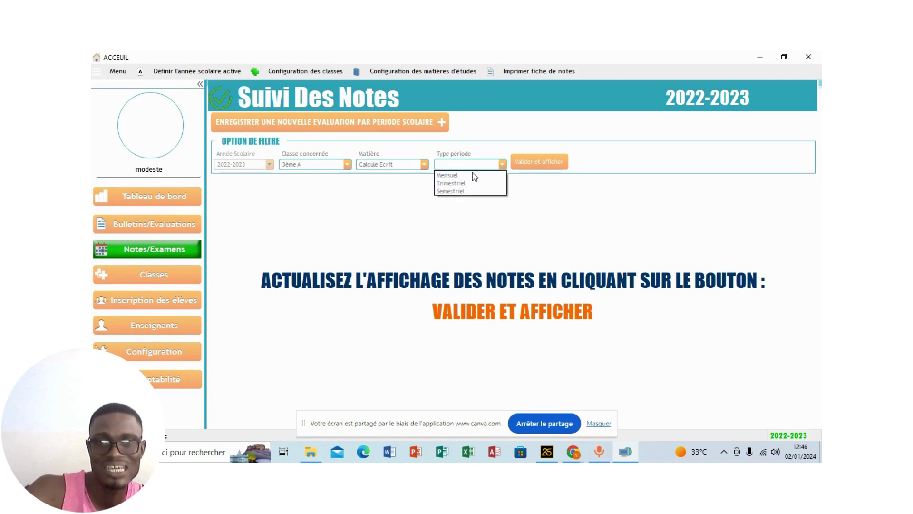
{"action": "left_click", "coordinate": [453, 184]}
{"action": "left_click", "coordinate": [539, 166]}
{"action": "left_click", "coordinate": [533, 176]}
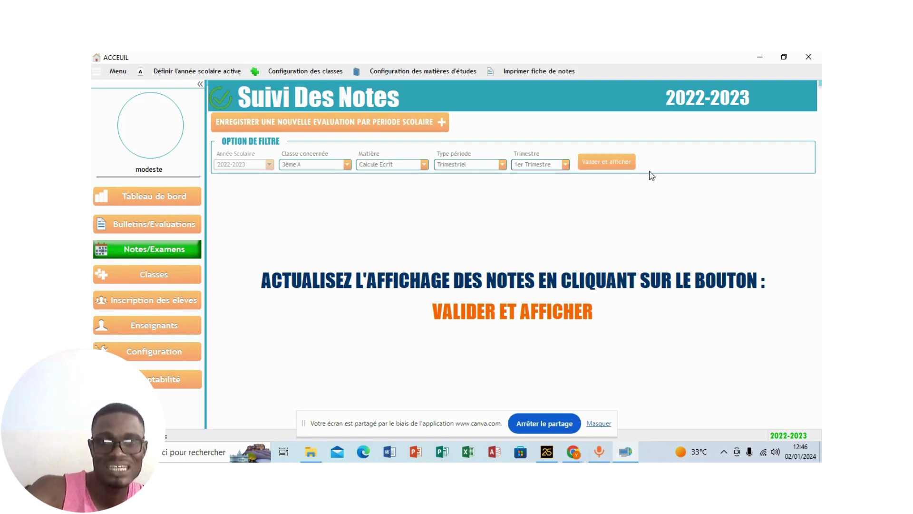
{"action": "left_click", "coordinate": [593, 164]}
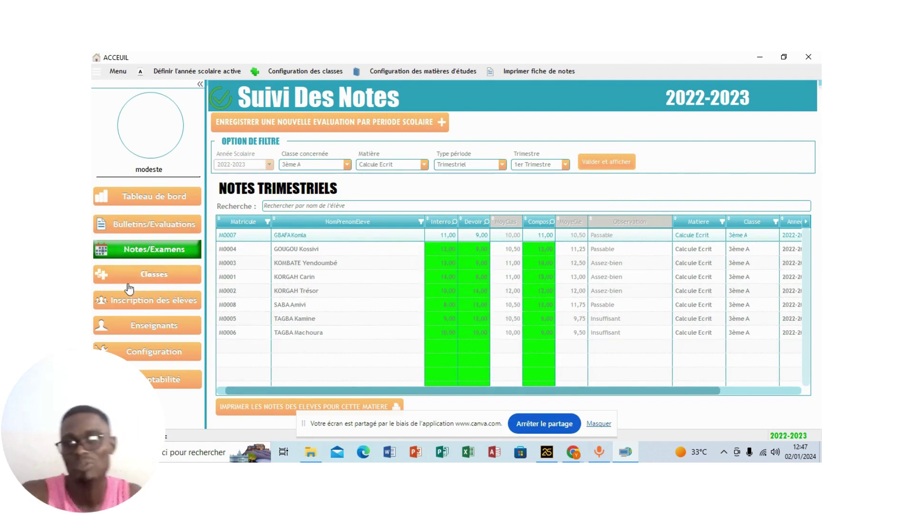
Step: Show the class overview, open the student grade entry for class 1èreG2 A, and dismiss its subject selection dialog
{"action": "left_click", "coordinate": [165, 280]}
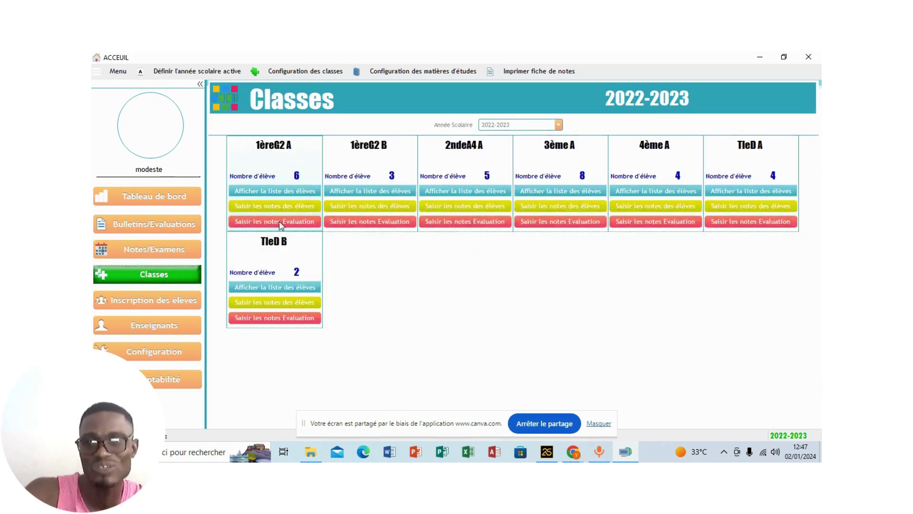
{"action": "left_click", "coordinate": [295, 207]}
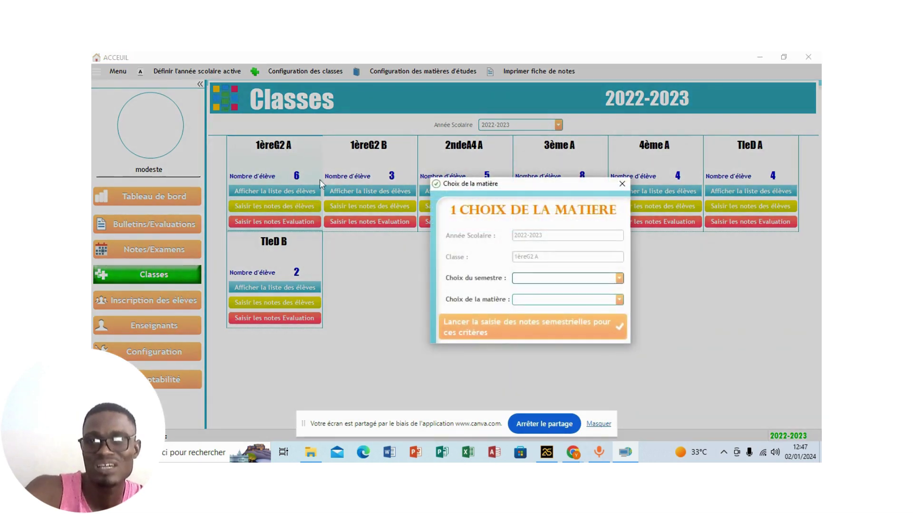
{"action": "left_click", "coordinate": [622, 184]}
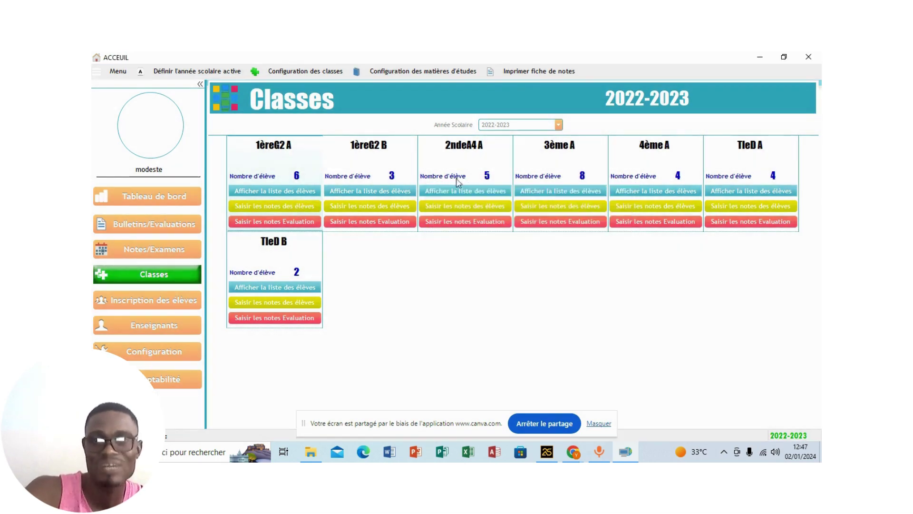
Step: Open the student grade entry for class 3ème A for the 1er Trimestre and the subject Calcule Ecrit
{"action": "left_click", "coordinate": [556, 206]}
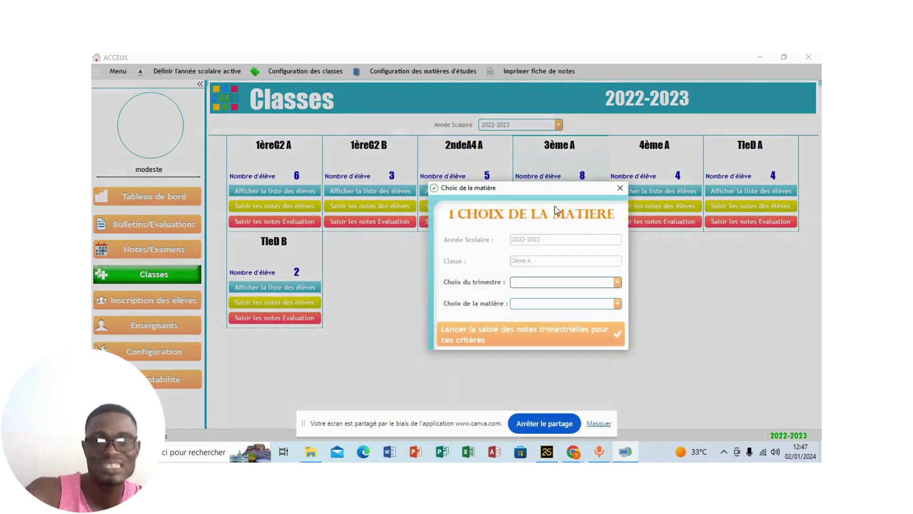
{"action": "left_click", "coordinate": [539, 283]}
{"action": "left_click", "coordinate": [532, 293]}
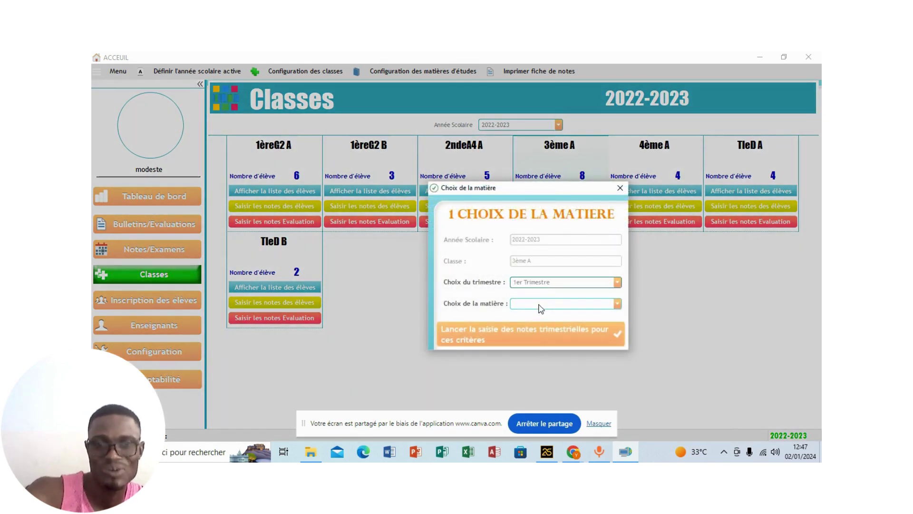
{"action": "left_click", "coordinate": [539, 305]}
{"action": "left_click", "coordinate": [533, 315]}
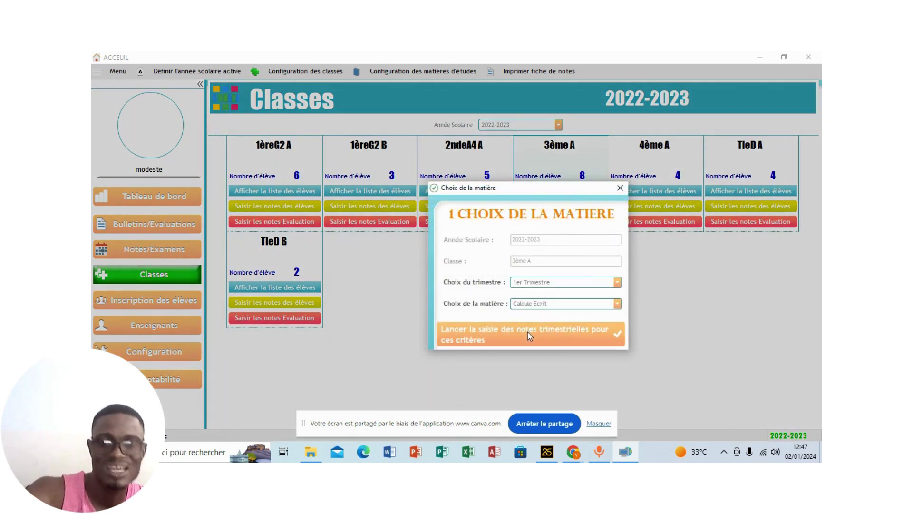
{"action": "left_click", "coordinate": [528, 335]}
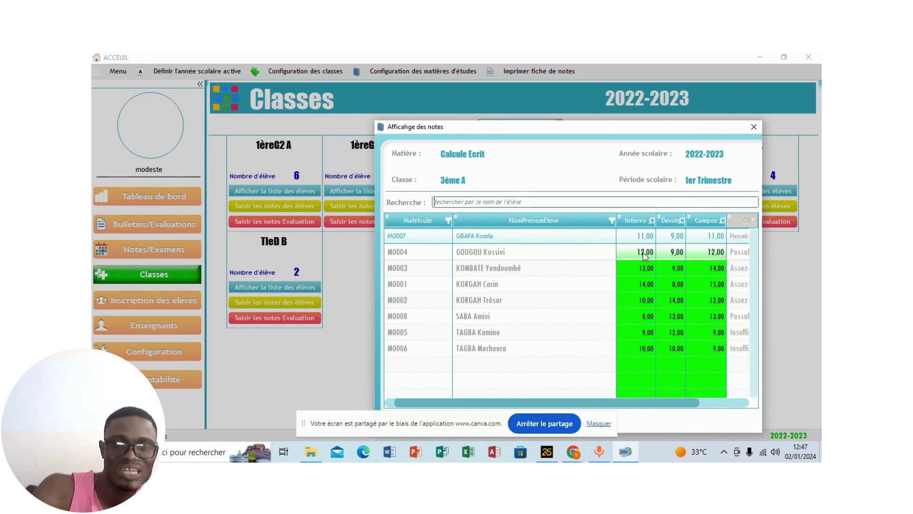
Step: Select the first student's Interro grade for editing, and close the grade sheet and its subject selection dialog
{"action": "left_click", "coordinate": [651, 238]}
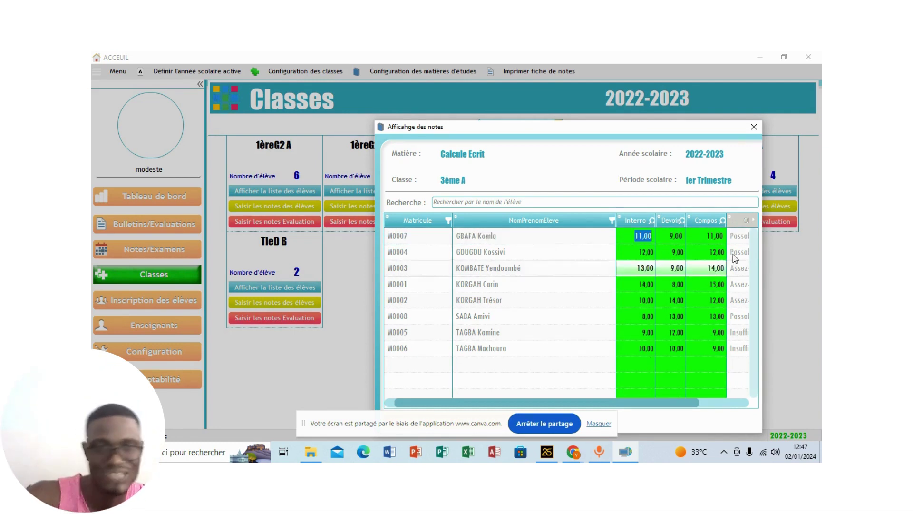
{"action": "left_click", "coordinate": [753, 127]}
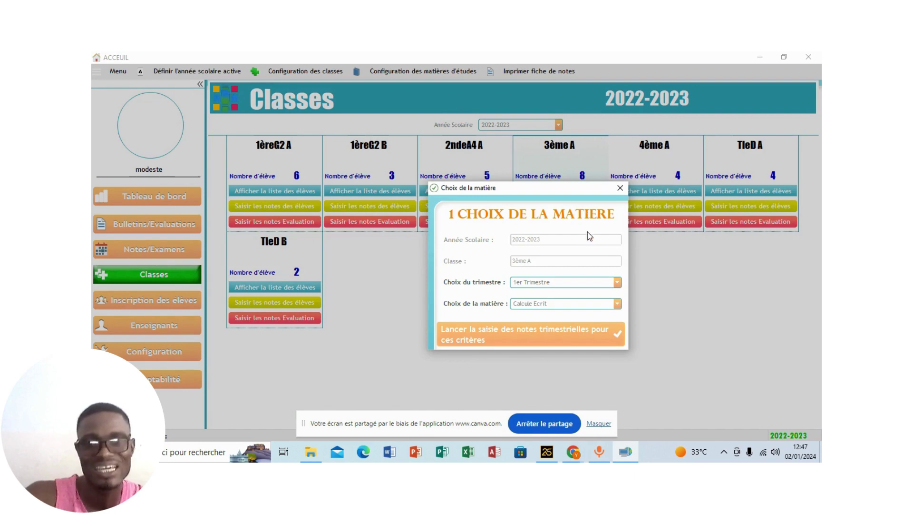
{"action": "left_click", "coordinate": [620, 189]}
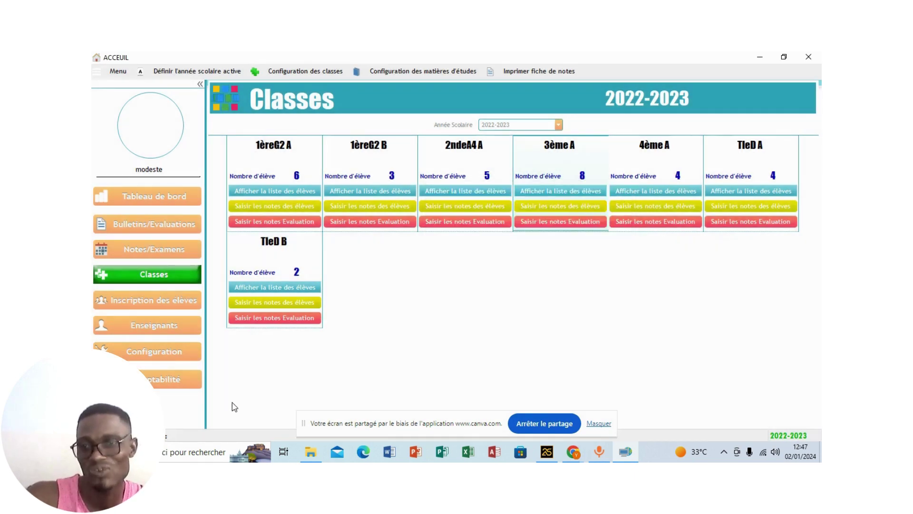
Step: Open the new student registration form and select the image Photo_C as the student's photo
{"action": "left_click", "coordinate": [140, 307]}
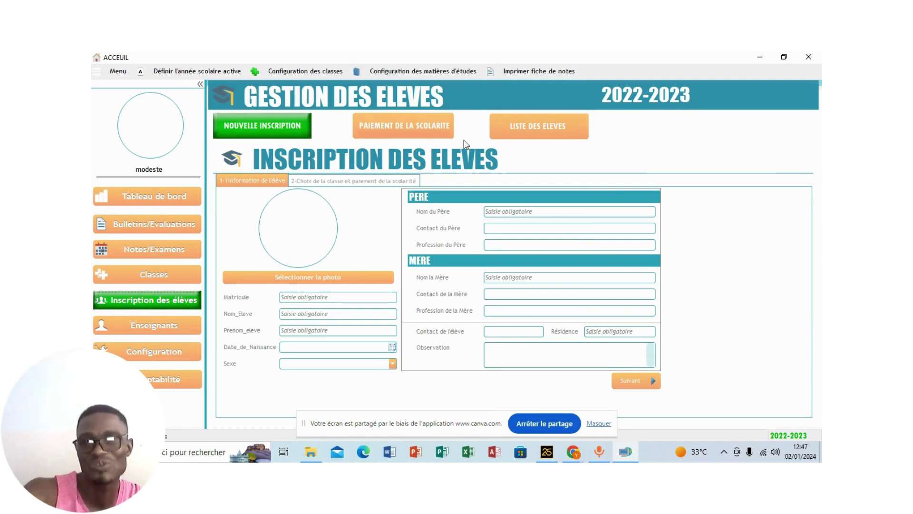
{"action": "left_click", "coordinate": [284, 281]}
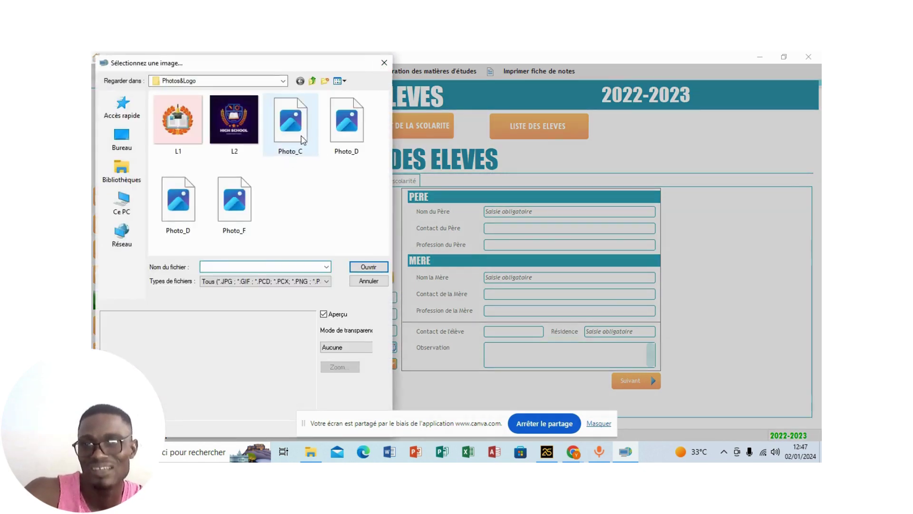
{"action": "double_click", "coordinate": [284, 136]}
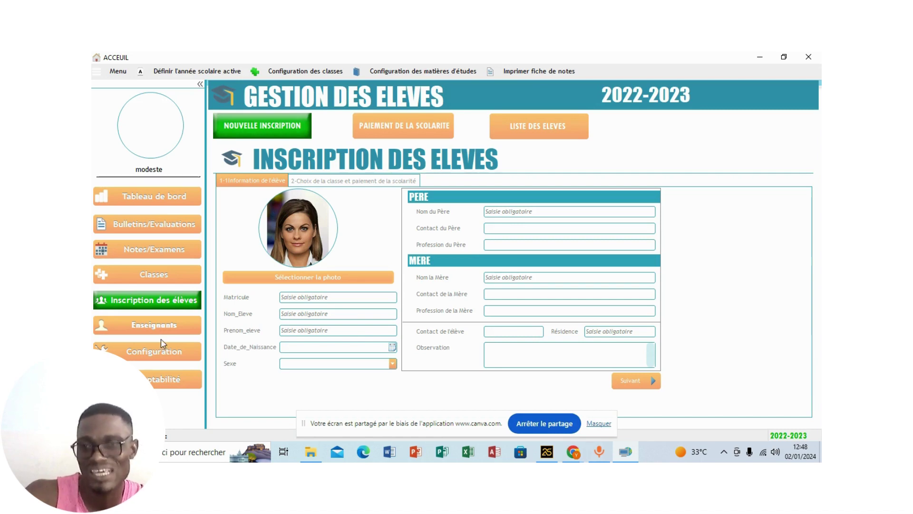
Step: Show the Configuration and Comptabilité pages and return to the Tableau de bord
{"action": "left_click", "coordinate": [157, 352]}
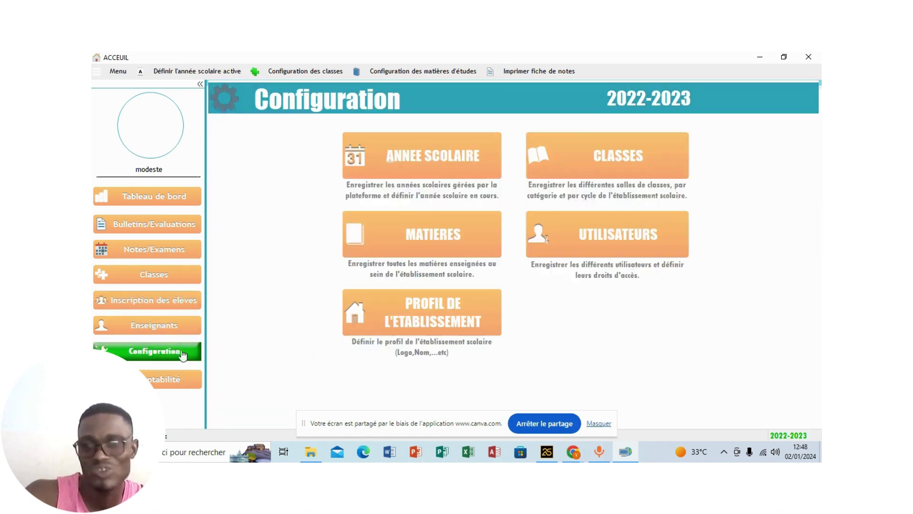
{"action": "left_click", "coordinate": [167, 383]}
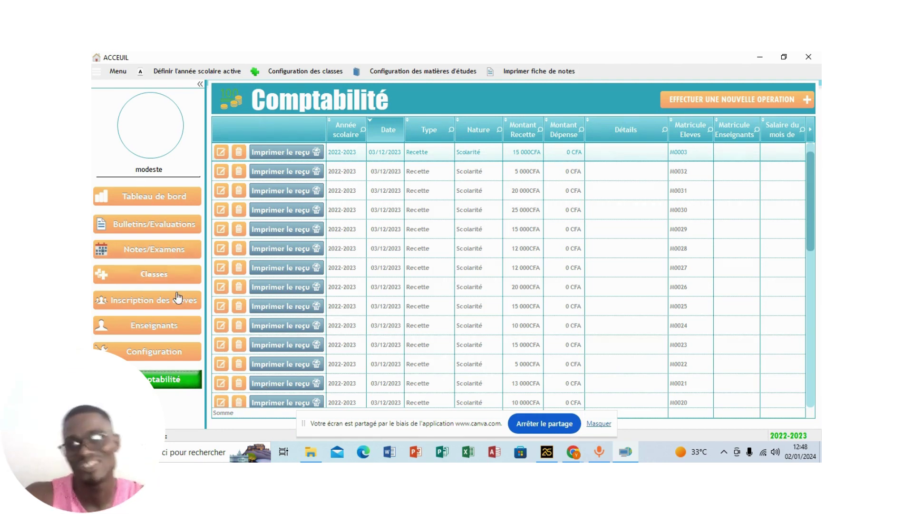
{"action": "left_click", "coordinate": [148, 199]}
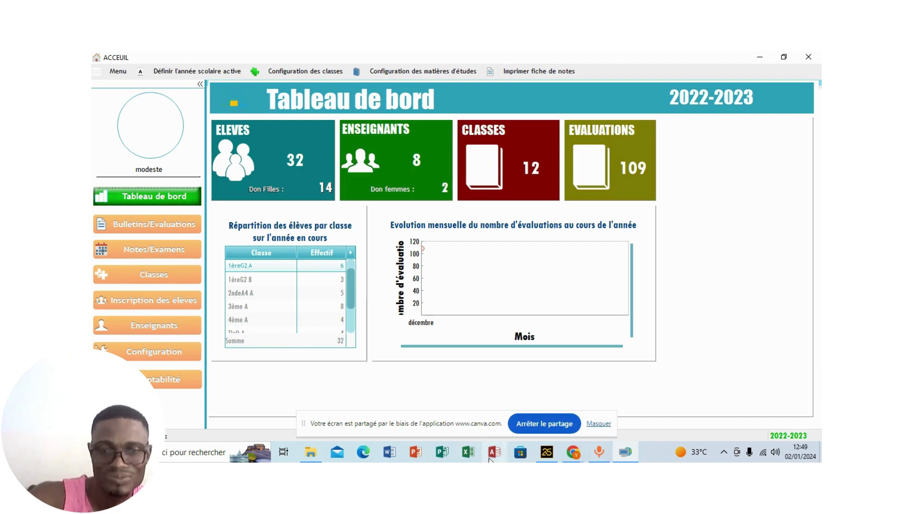
{"action": "mouse_move", "coordinate": [573, 452]}
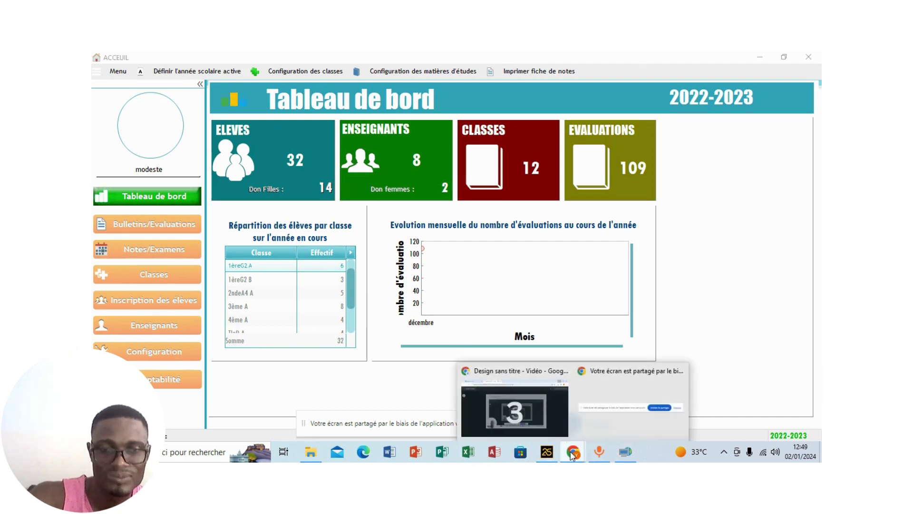
{"action": "left_click", "coordinate": [536, 416]}
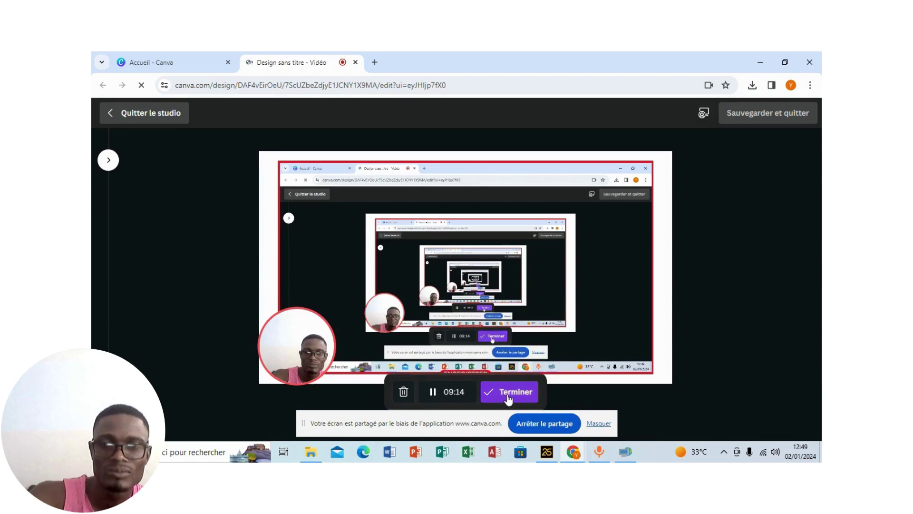